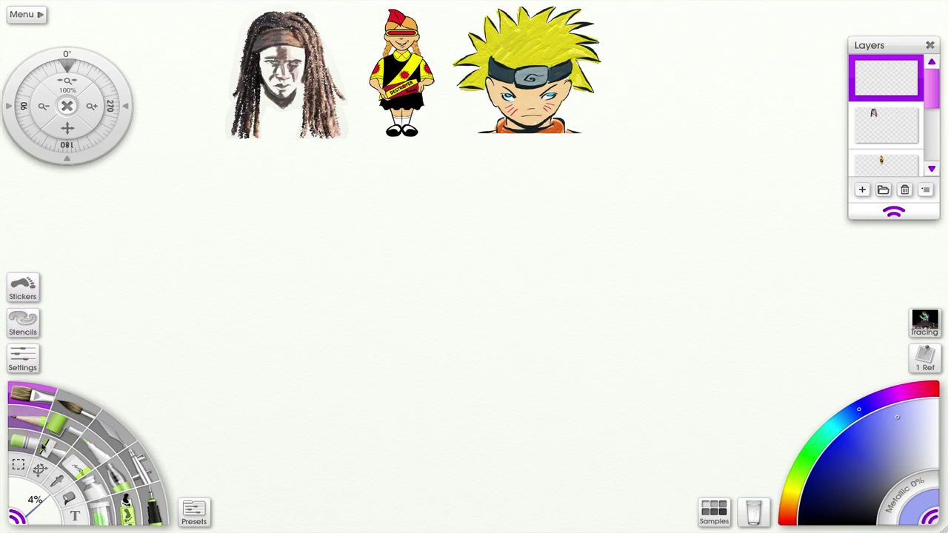
# Step: With the Cloner at 0% hardness, paint a soft-edged copy of the dreadlocked portrait below the original
pyautogui.click(49, 453)
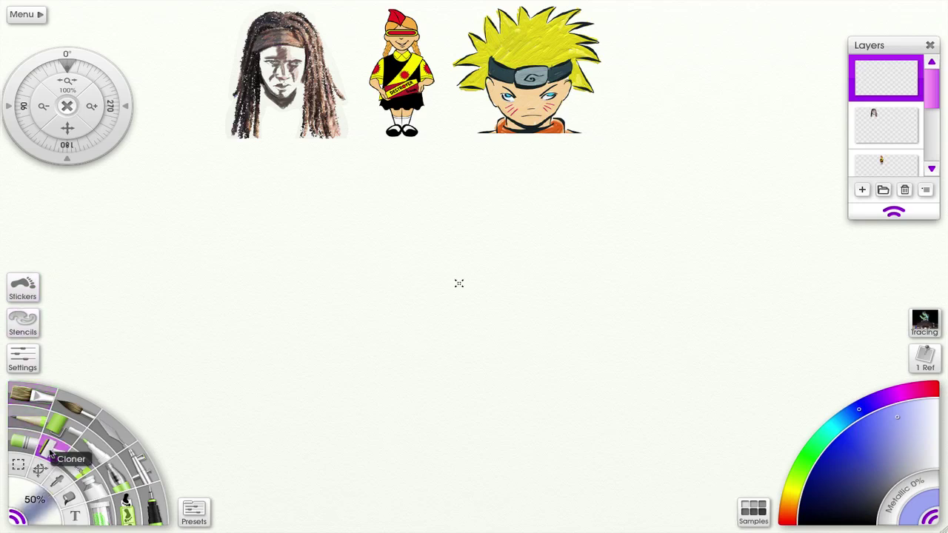
pyautogui.click(22, 359)
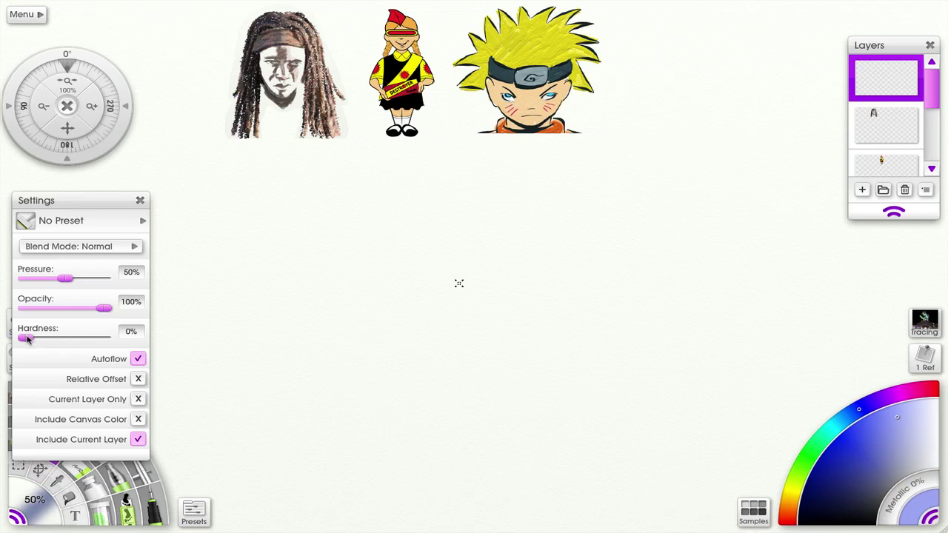
pyautogui.moveTo(28, 338)
pyautogui.mouseDown()
pyautogui.moveTo(110, 339)
pyautogui.moveTo(26, 343)
pyautogui.mouseUp()
pyautogui.moveTo(306, 237)
pyautogui.mouseDown()
pyautogui.moveTo(305, 305)
pyautogui.moveTo(323, 318)
pyautogui.moveTo(349, 291)
pyautogui.moveTo(345, 255)
pyautogui.moveTo(326, 242)
pyautogui.moveTo(347, 237)
pyautogui.mouseUp()
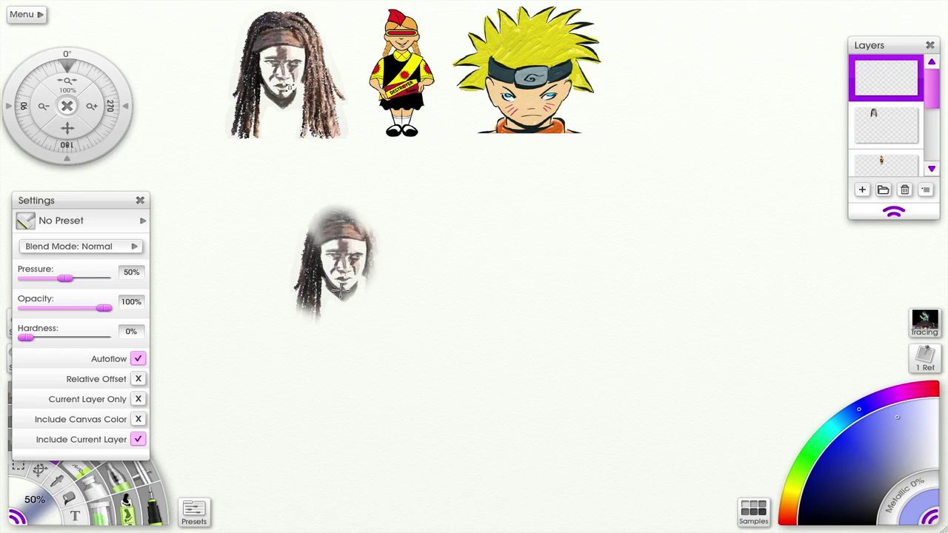
# Step: Clone the dreadlocked portrait twice more beside the first copy, once at 100% hardness and once at 0% hardness
pyautogui.moveTo(41, 338); pyautogui.dragTo(106, 340)
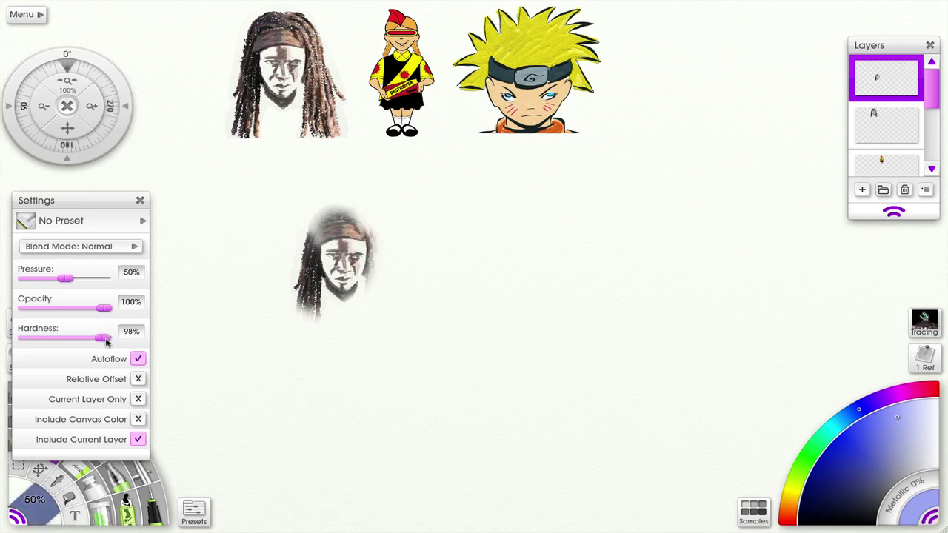
pyautogui.moveTo(401, 282)
pyautogui.mouseDown()
pyautogui.moveTo(436, 283)
pyautogui.moveTo(457, 257)
pyautogui.moveTo(471, 263)
pyautogui.moveTo(499, 202)
pyautogui.moveTo(536, 234)
pyautogui.moveTo(508, 282)
pyautogui.moveTo(473, 308)
pyautogui.moveTo(501, 322)
pyautogui.moveTo(459, 299)
pyautogui.mouseUp()
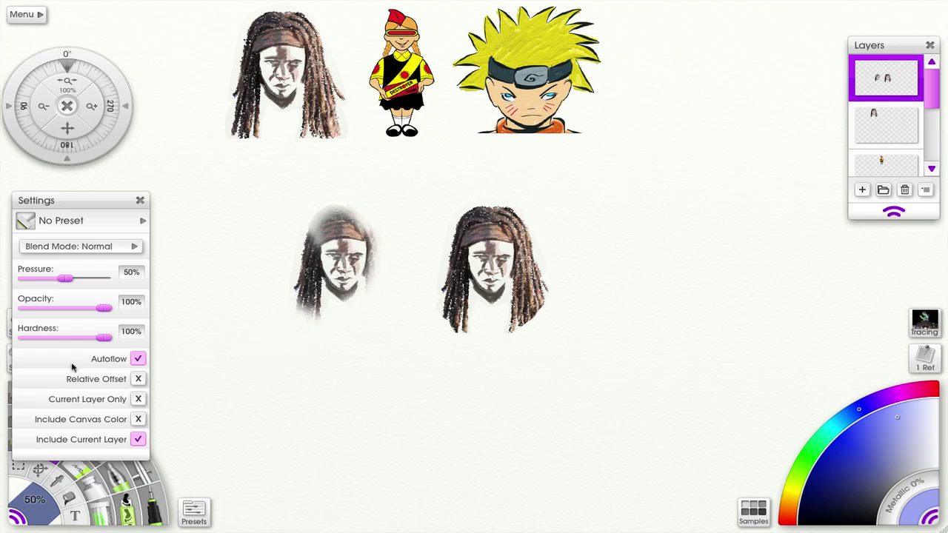
pyautogui.moveTo(105, 337); pyautogui.dragTo(25, 337)
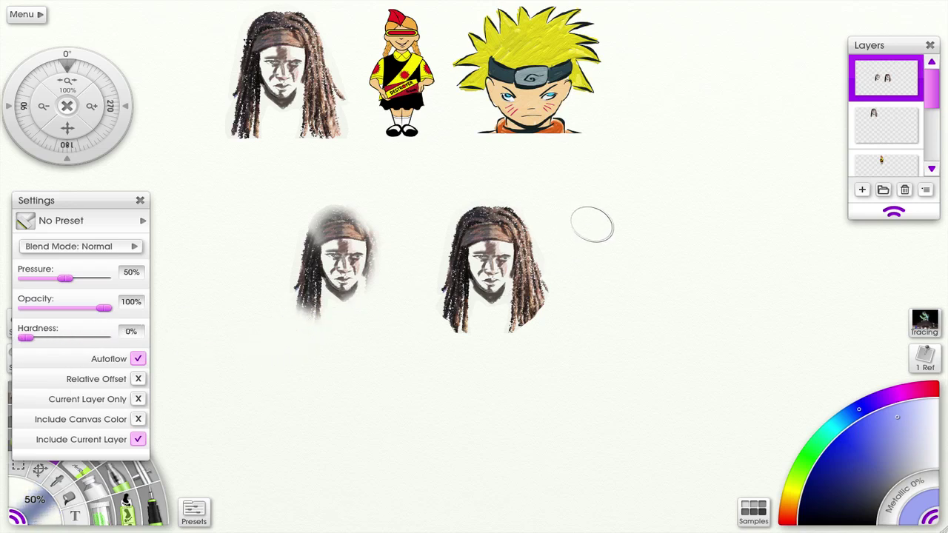
pyautogui.moveTo(611, 274)
pyautogui.mouseDown()
pyautogui.moveTo(625, 220)
pyautogui.moveTo(622, 293)
pyautogui.moveTo(640, 222)
pyautogui.moveTo(666, 200)
pyautogui.moveTo(672, 231)
pyautogui.moveTo(689, 248)
pyautogui.moveTo(630, 332)
pyautogui.moveTo(696, 303)
pyautogui.moveTo(717, 279)
pyautogui.moveTo(701, 234)
pyautogui.mouseUp()
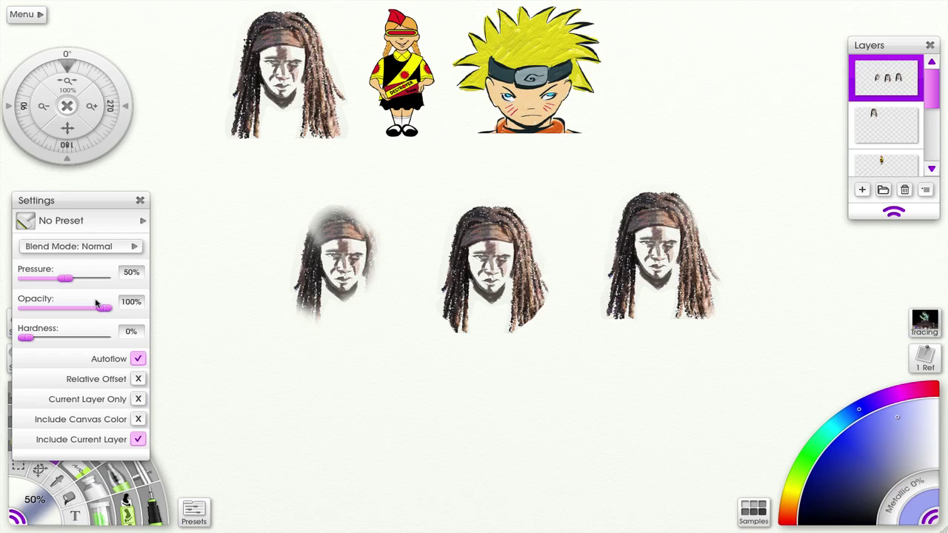
# Step: Clone the dreadlocked portrait at 30% opacity beneath the first copy, and clear the top layer
pyautogui.moveTo(105, 311)
pyautogui.mouseDown()
pyautogui.moveTo(36, 311)
pyautogui.moveTo(50, 311)
pyautogui.mouseUp()
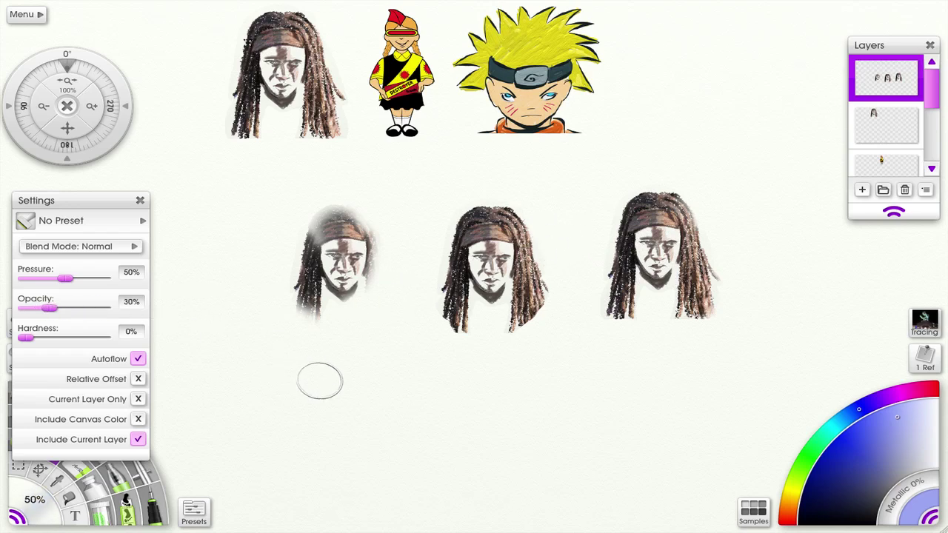
pyautogui.moveTo(292, 344)
pyautogui.mouseDown()
pyautogui.moveTo(280, 399)
pyautogui.moveTo(292, 363)
pyautogui.moveTo(332, 346)
pyautogui.moveTo(328, 402)
pyautogui.moveTo(374, 417)
pyautogui.mouseUp()
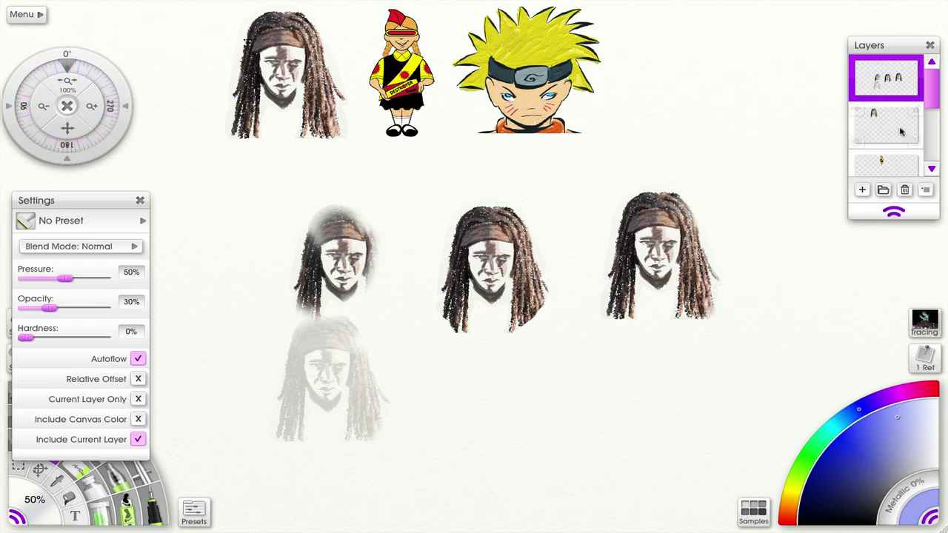
pyautogui.click(917, 96)
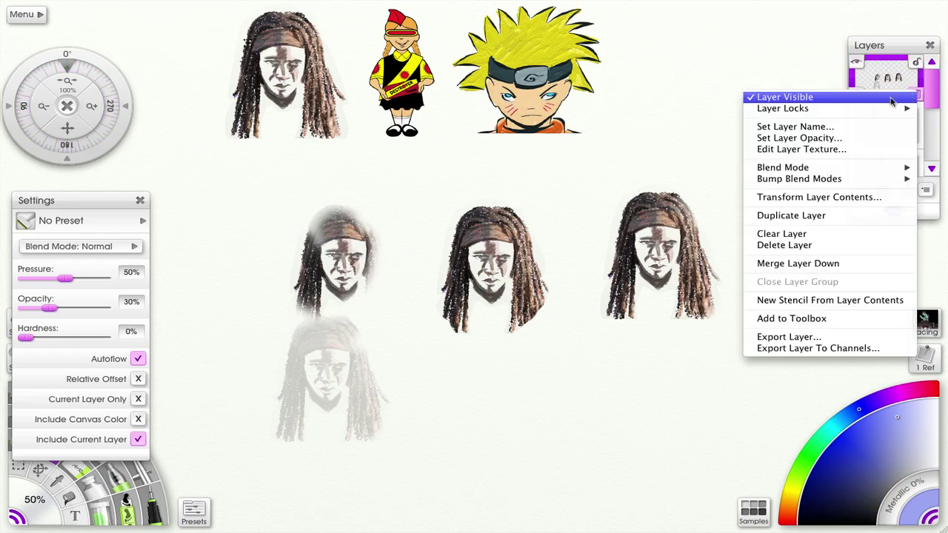
pyautogui.click(821, 236)
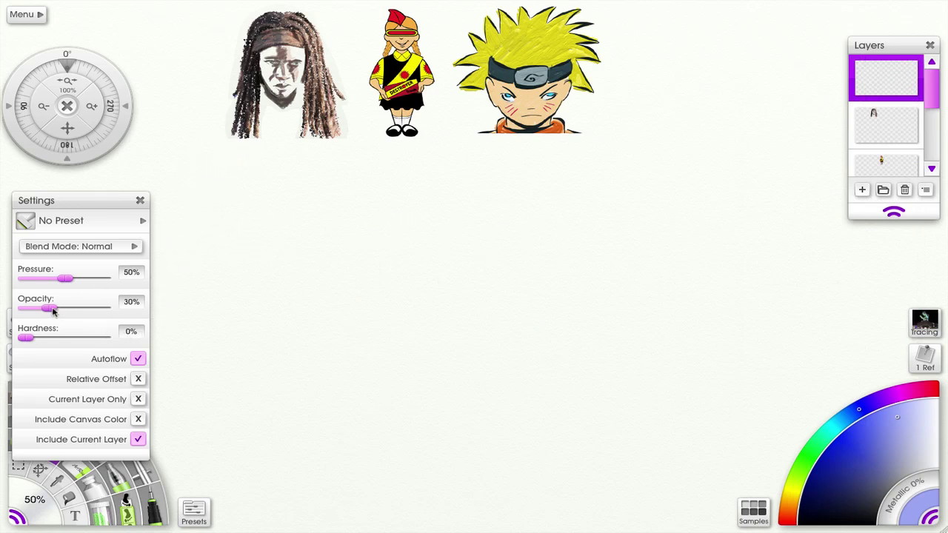
# Step: Set the Cloner opacity to 100% and clone parts of all three characters in a row below the originals
pyautogui.moveTo(52, 311); pyautogui.dragTo(111, 313)
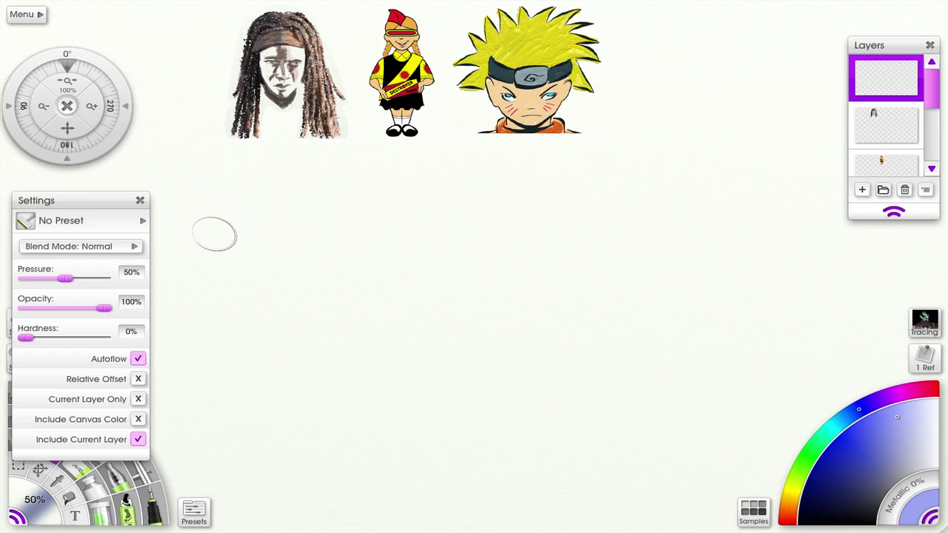
pyautogui.moveTo(214, 235)
pyautogui.mouseDown()
pyautogui.moveTo(218, 336)
pyautogui.moveTo(241, 292)
pyautogui.moveTo(251, 303)
pyautogui.moveTo(272, 282)
pyautogui.moveTo(280, 298)
pyautogui.moveTo(299, 297)
pyautogui.moveTo(382, 232)
pyautogui.moveTo(400, 231)
pyautogui.moveTo(402, 270)
pyautogui.moveTo(458, 291)
pyautogui.moveTo(522, 247)
pyautogui.moveTo(595, 241)
pyautogui.moveTo(609, 267)
pyautogui.mouseUp()
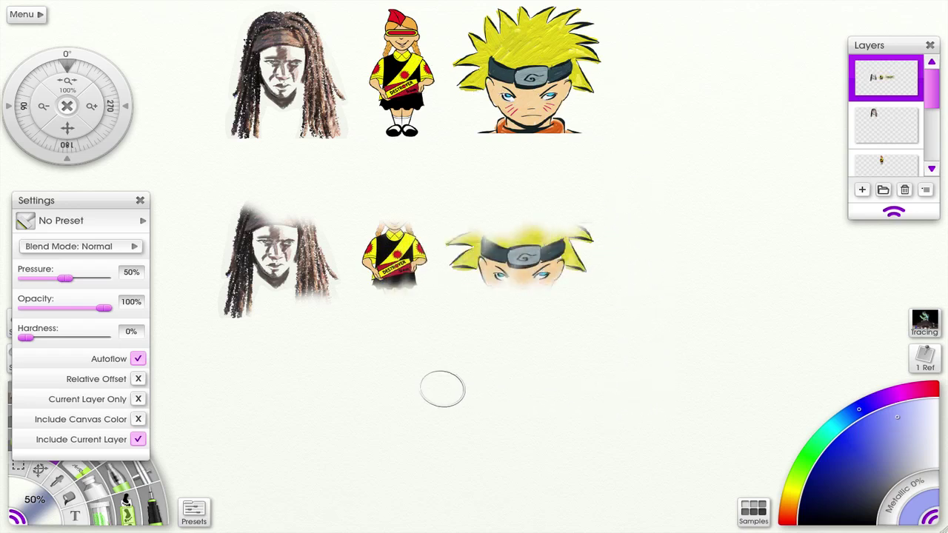
# Step: Clone the dreadlocked head again at three separate spots in the empty lower part of the canvas
pyautogui.moveTo(521, 406)
pyautogui.mouseDown()
pyautogui.moveTo(547, 444)
pyautogui.moveTo(633, 428)
pyautogui.moveTo(633, 408)
pyautogui.moveTo(612, 399)
pyautogui.moveTo(629, 358)
pyautogui.moveTo(598, 341)
pyautogui.mouseUp()
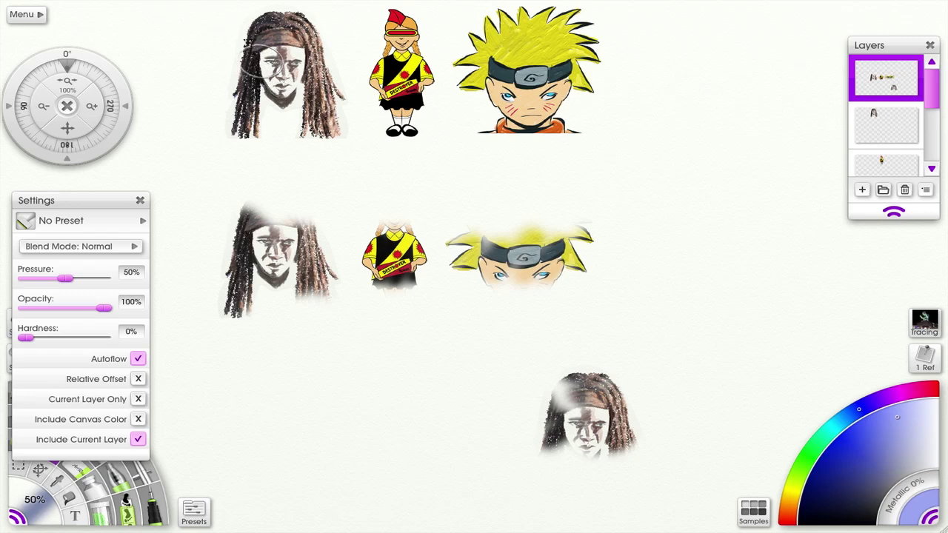
pyautogui.moveTo(404, 378)
pyautogui.mouseDown()
pyautogui.moveTo(437, 371)
pyautogui.moveTo(448, 377)
pyautogui.moveTo(441, 396)
pyautogui.mouseUp()
pyautogui.moveTo(644, 304)
pyautogui.mouseDown()
pyautogui.moveTo(655, 322)
pyautogui.moveTo(688, 317)
pyautogui.moveTo(692, 329)
pyautogui.moveTo(688, 318)
pyautogui.mouseUp()
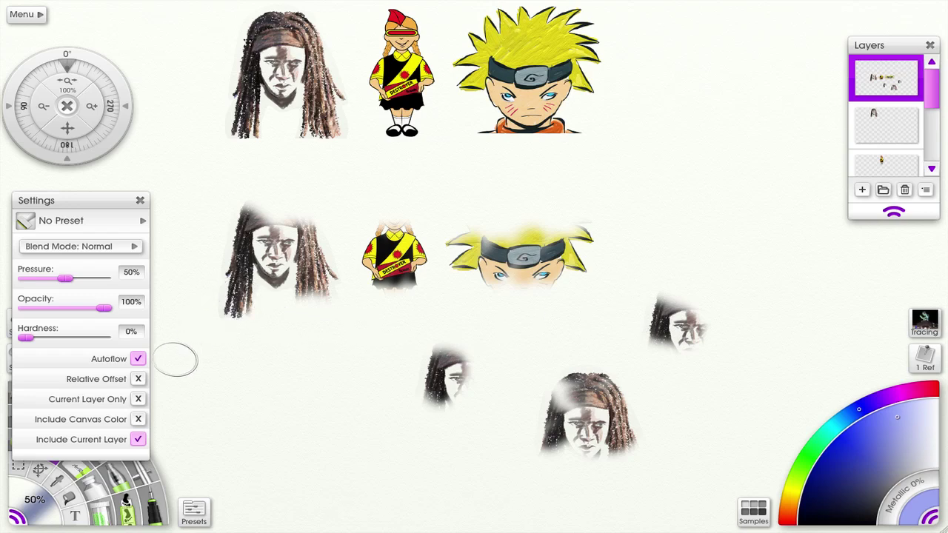
# Step: Turn on Relative Offset for the Cloner and clear the top layer of all cloned copies
pyautogui.click(139, 379)
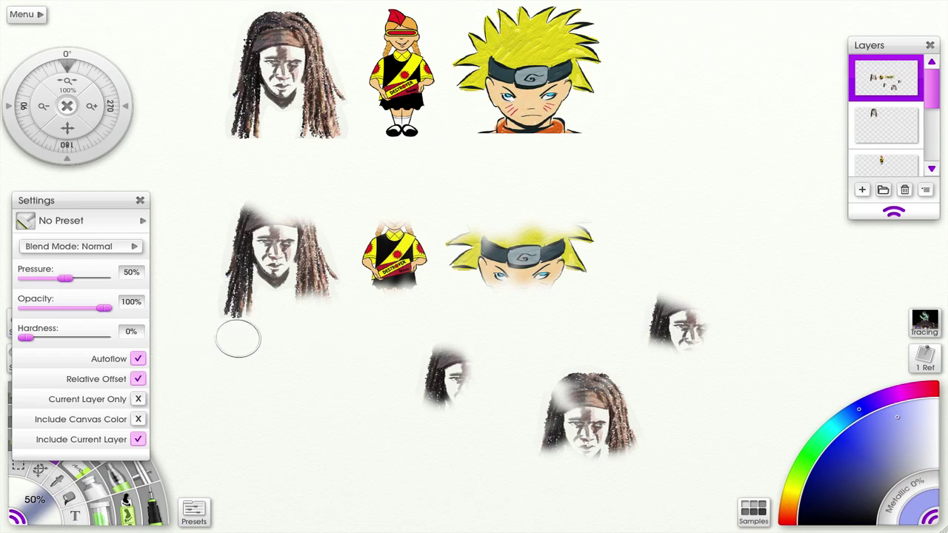
pyautogui.click(916, 94)
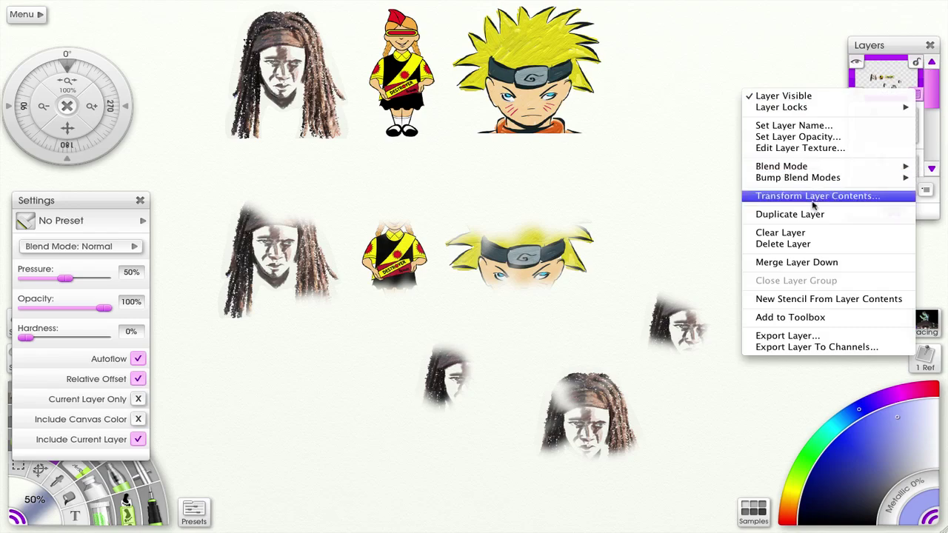
pyautogui.click(807, 233)
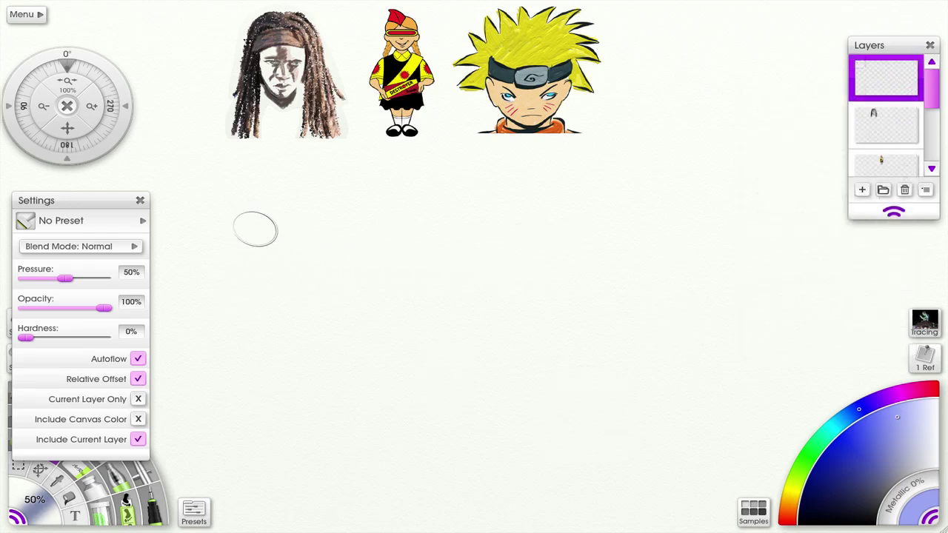
# Step: Sample the dreadlocked portrait as the clone source and clone all three characters in a matching row below the originals
pyautogui.press('alt')
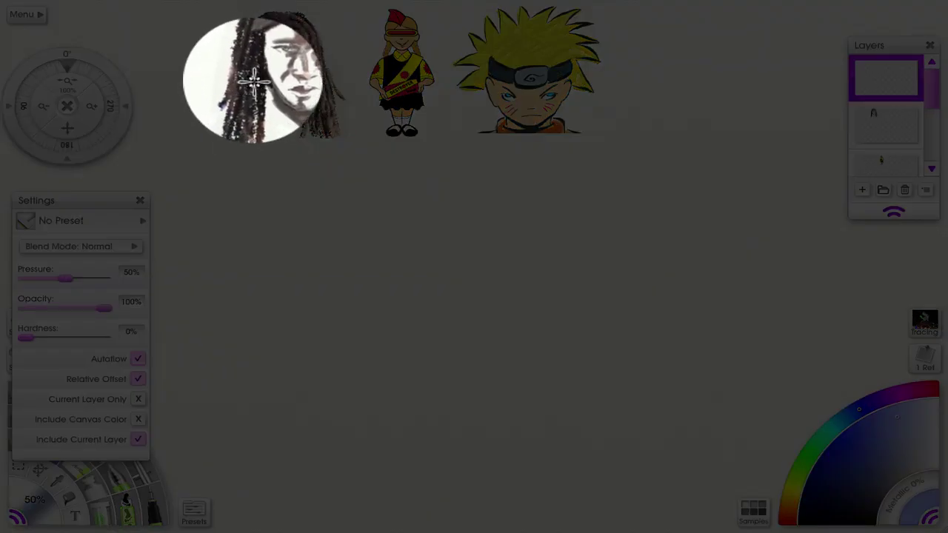
pyautogui.moveTo(254, 81); pyautogui.dragTo(231, 77)
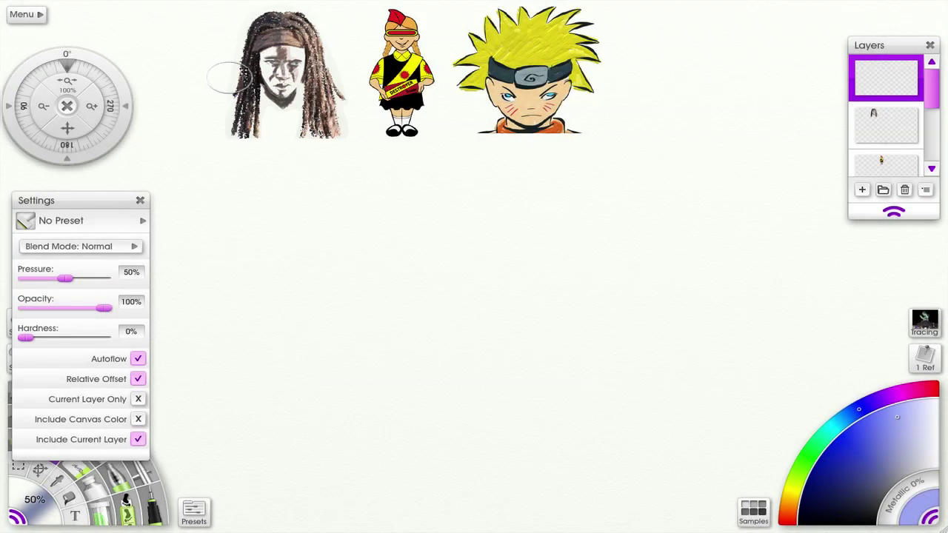
pyautogui.moveTo(243, 275)
pyautogui.mouseDown()
pyautogui.moveTo(232, 319)
pyautogui.moveTo(252, 279)
pyautogui.moveTo(260, 298)
pyautogui.moveTo(277, 276)
pyautogui.moveTo(288, 284)
pyautogui.moveTo(307, 268)
pyautogui.moveTo(317, 285)
pyautogui.moveTo(335, 285)
pyautogui.moveTo(324, 268)
pyautogui.moveTo(279, 247)
pyautogui.mouseUp()
pyautogui.moveTo(423, 224)
pyautogui.mouseDown()
pyautogui.moveTo(412, 249)
pyautogui.moveTo(437, 276)
pyautogui.moveTo(423, 315)
pyautogui.mouseUp()
pyautogui.moveTo(413, 259)
pyautogui.mouseDown()
pyautogui.moveTo(414, 215)
pyautogui.moveTo(389, 248)
pyautogui.moveTo(398, 327)
pyautogui.mouseUp()
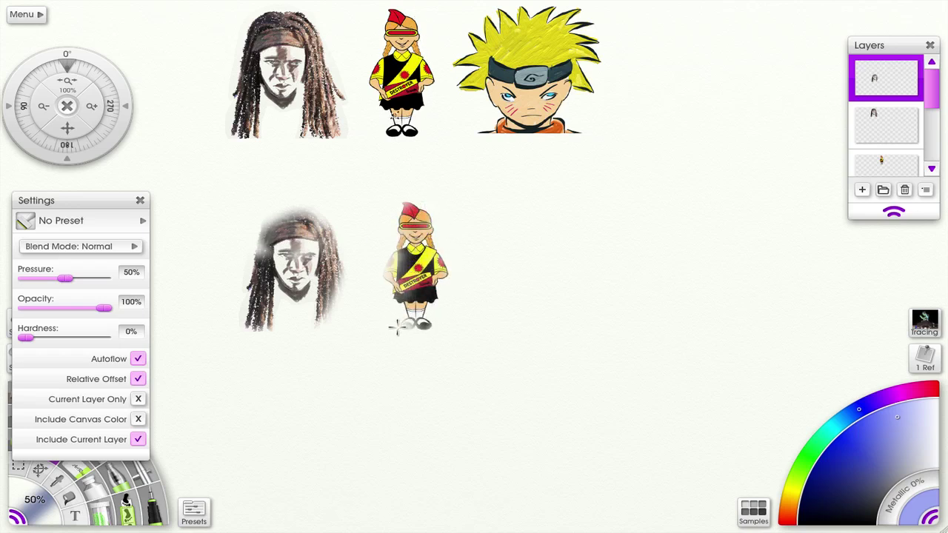
pyautogui.moveTo(523, 203)
pyautogui.mouseDown()
pyautogui.moveTo(522, 226)
pyautogui.moveTo(562, 237)
pyautogui.moveTo(532, 304)
pyautogui.moveTo(548, 318)
pyautogui.moveTo(533, 343)
pyautogui.mouseUp()
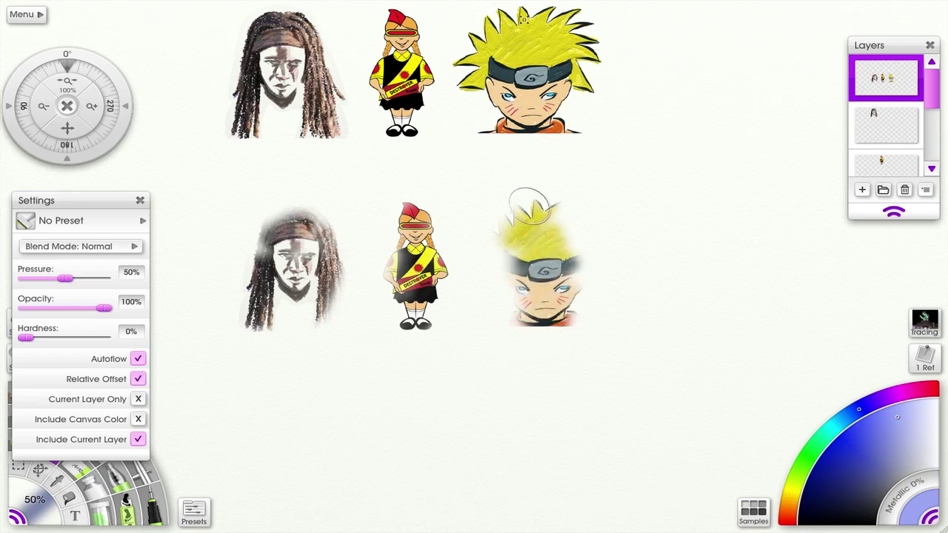
pyautogui.moveTo(529, 206)
pyautogui.mouseDown()
pyautogui.moveTo(502, 263)
pyautogui.moveTo(580, 257)
pyautogui.moveTo(584, 210)
pyautogui.moveTo(550, 236)
pyautogui.moveTo(594, 287)
pyautogui.mouseUp()
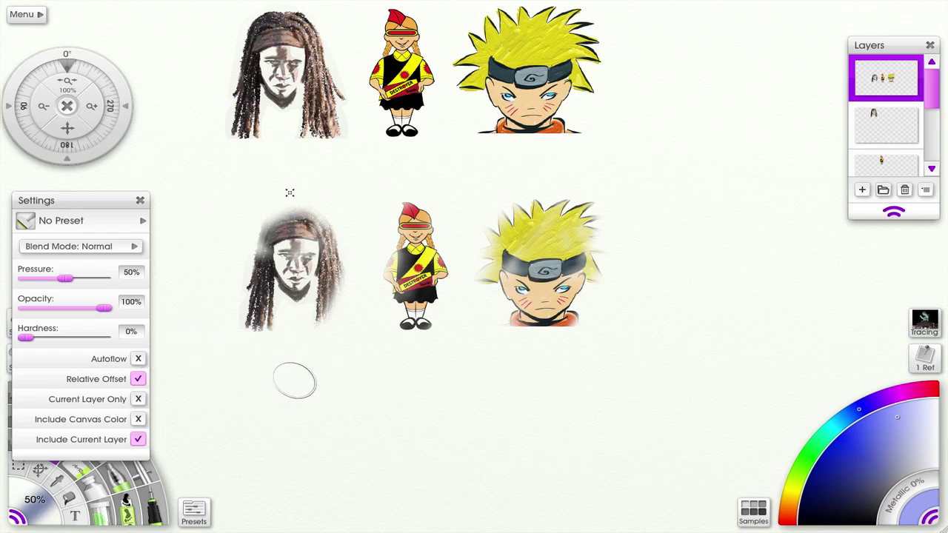
# Step: With Autoflow off, clone the second-row dreadlocked portrait into a third row directly beneath it
pyautogui.moveTo(325, 407)
pyautogui.mouseDown()
pyautogui.moveTo(302, 497)
pyautogui.moveTo(283, 442)
pyautogui.moveTo(289, 422)
pyautogui.moveTo(305, 413)
pyautogui.moveTo(329, 418)
pyautogui.moveTo(346, 399)
pyautogui.mouseUp()
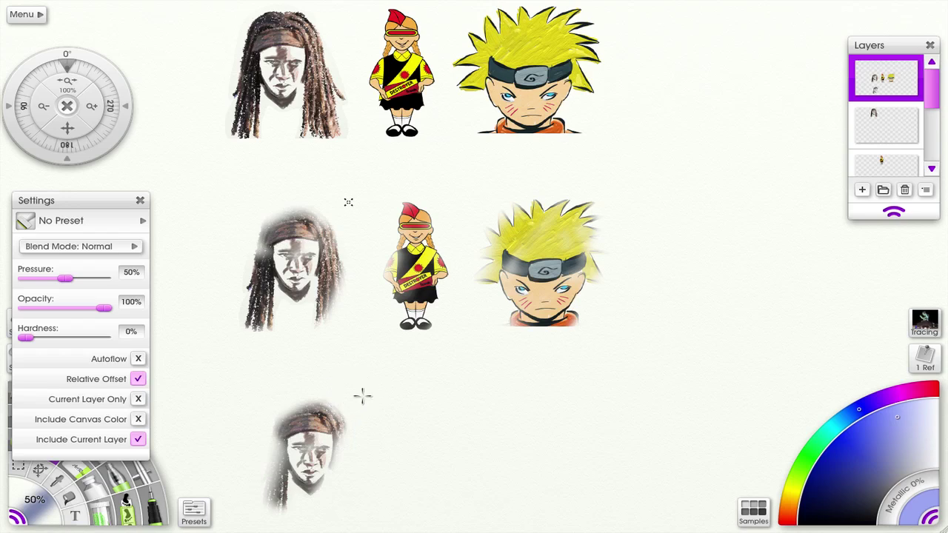
pyautogui.moveTo(359, 444)
pyautogui.mouseDown()
pyautogui.moveTo(344, 481)
pyautogui.moveTo(335, 478)
pyautogui.mouseUp()
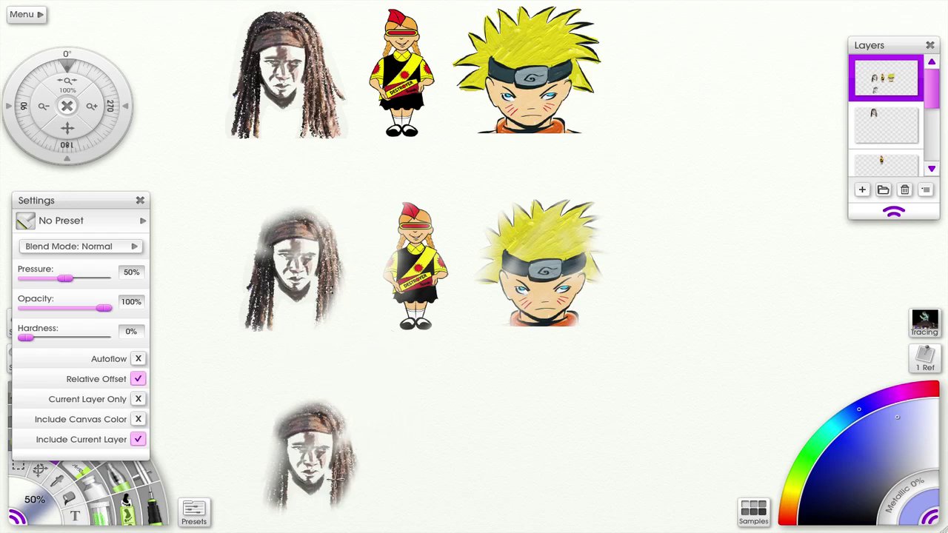
# Step: Turn Autoflow on and clone the mohawk girl and part of the spiky yellow-haired head into the third row
pyautogui.click(138, 359)
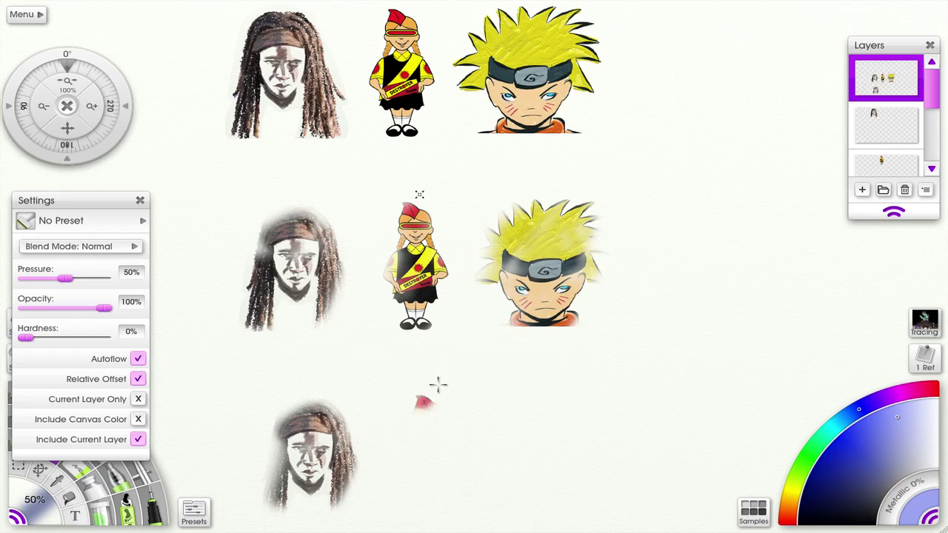
pyautogui.moveTo(438, 383)
pyautogui.mouseDown()
pyautogui.moveTo(451, 417)
pyautogui.moveTo(415, 491)
pyautogui.moveTo(444, 438)
pyautogui.moveTo(440, 462)
pyautogui.moveTo(459, 449)
pyautogui.moveTo(414, 435)
pyautogui.mouseUp()
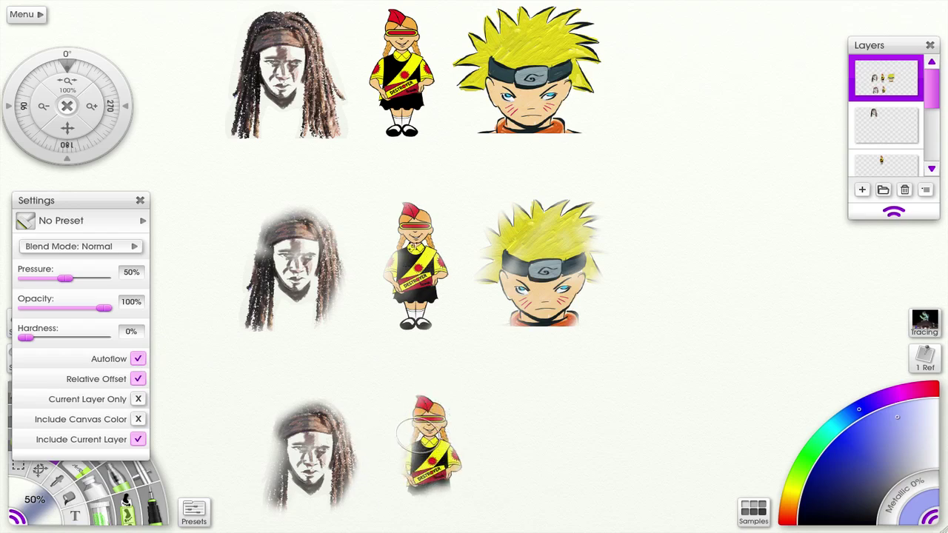
pyautogui.press(']')
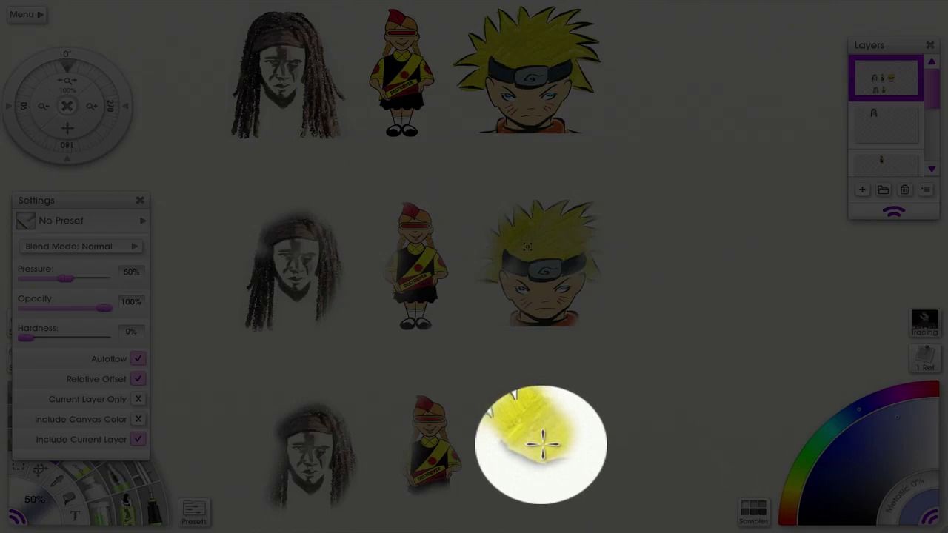
pyautogui.moveTo(539, 448); pyautogui.dragTo(532, 473)
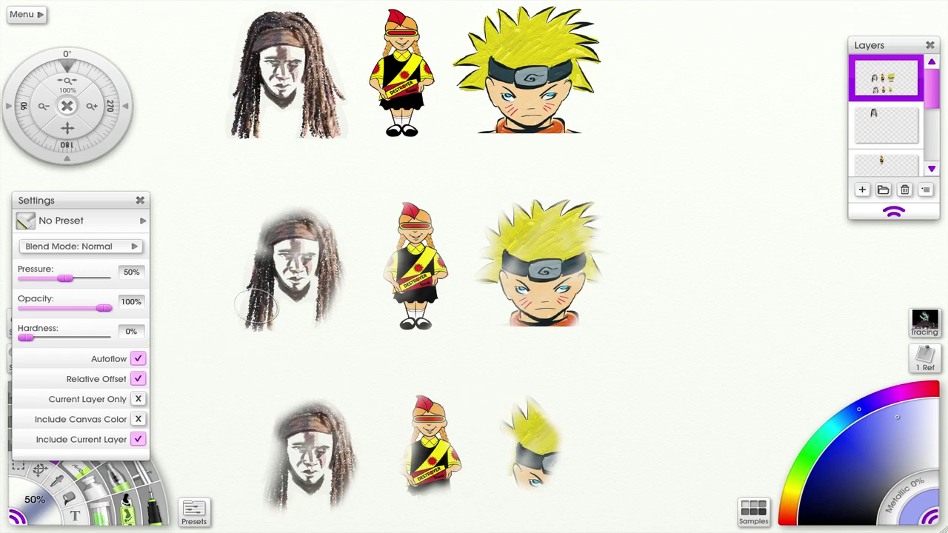
# Step: Clear the top layer to remove the second and third rows of cloned characters
pyautogui.moveTo(931, 111)
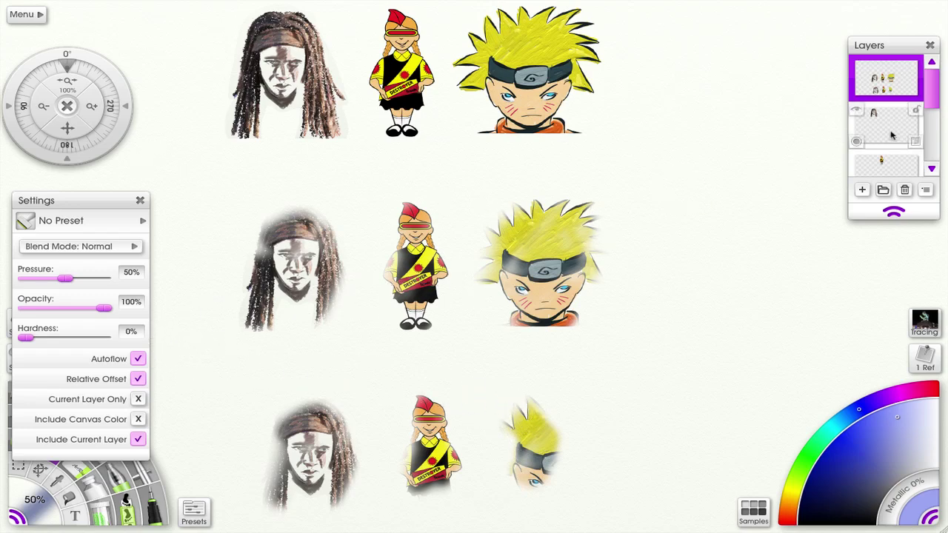
pyautogui.click(917, 94)
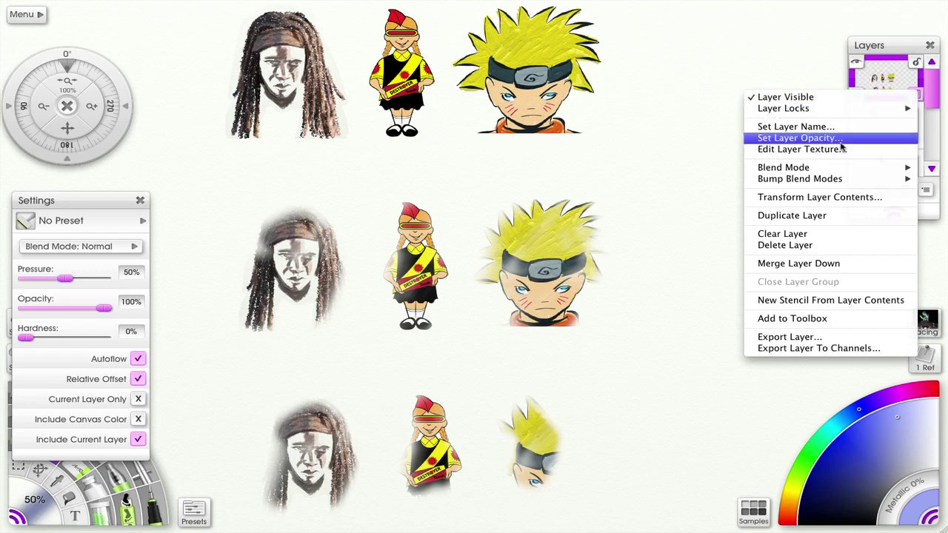
pyautogui.click(804, 235)
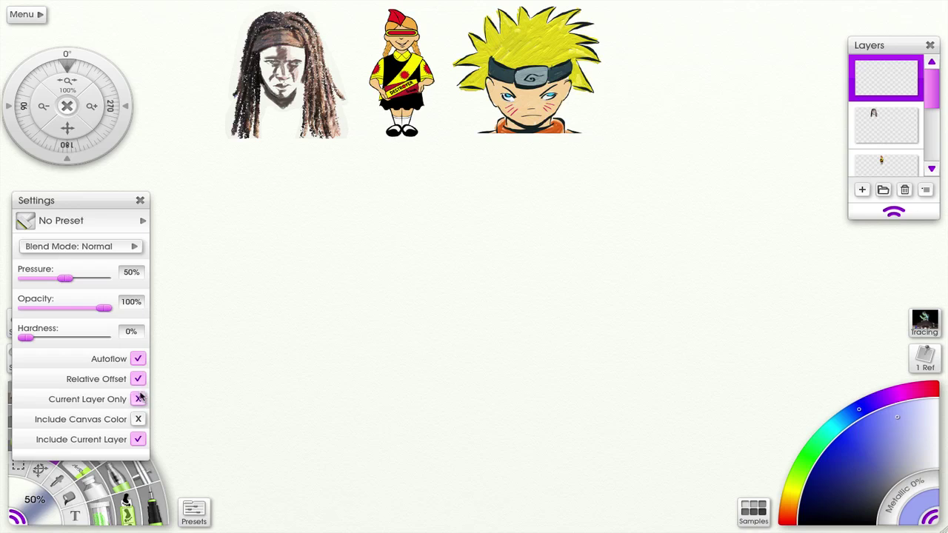
# Step: Turn on Current Layer Only for the Cloner and select the layer containing the dreadlocked portrait
pyautogui.moveTo(894, 81)
pyautogui.moveTo(931, 101)
pyautogui.mouseDown()
pyautogui.moveTo(932, 126)
pyautogui.moveTo(936, 92)
pyautogui.mouseUp()
pyautogui.click(139, 399)
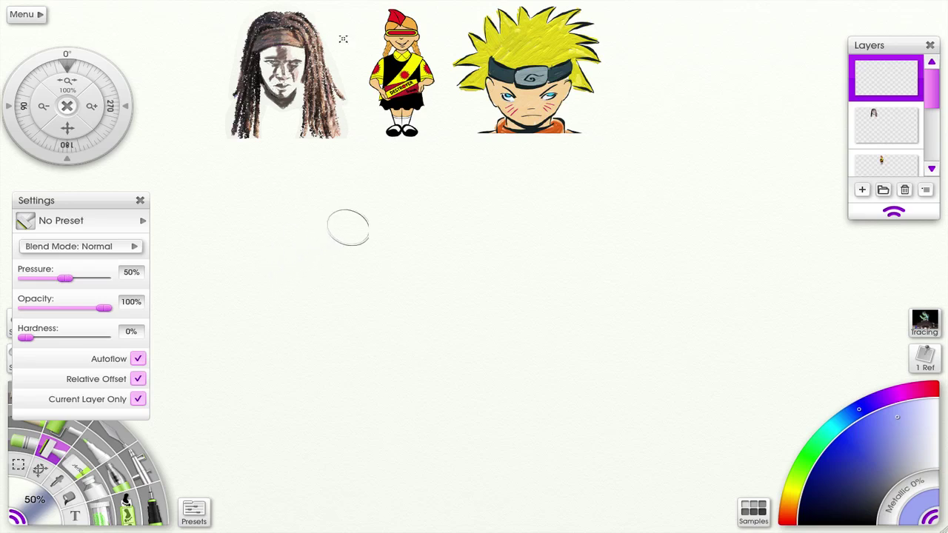
pyautogui.moveTo(892, 136)
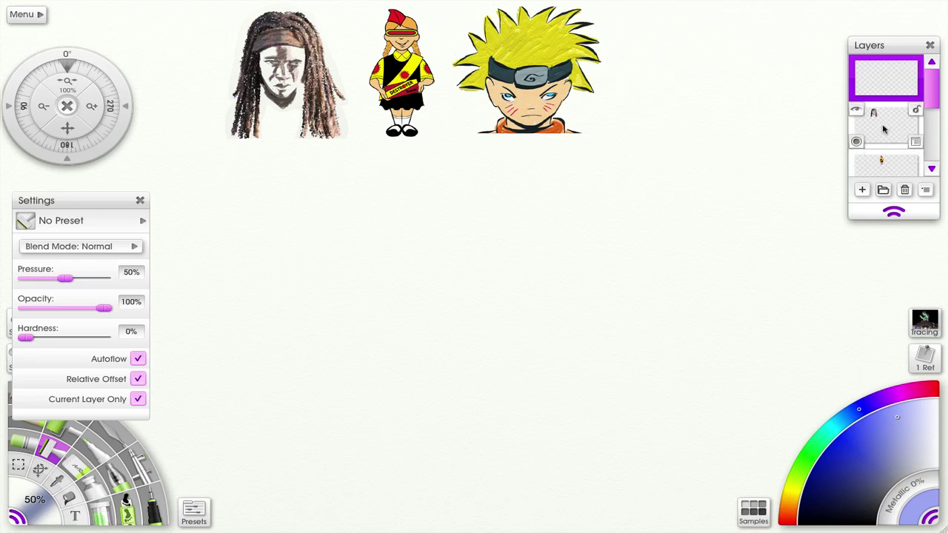
pyautogui.click(882, 130)
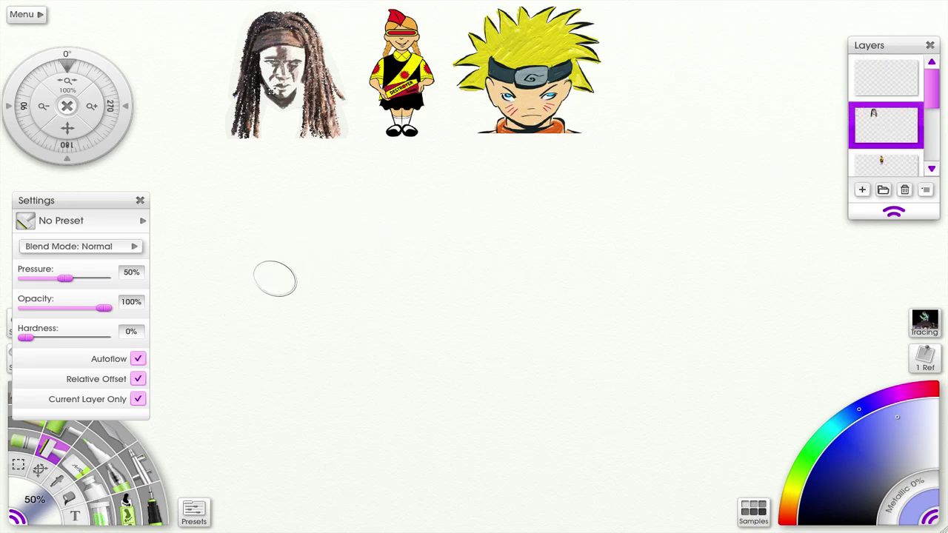
# Step: Clone the dreadlocked portrait's face and part of its hair directly beneath the original on the same layer
pyautogui.moveTo(294, 283)
pyautogui.mouseDown()
pyautogui.moveTo(305, 305)
pyautogui.moveTo(285, 244)
pyautogui.moveTo(332, 232)
pyautogui.moveTo(318, 304)
pyautogui.moveTo(273, 242)
pyautogui.mouseUp()
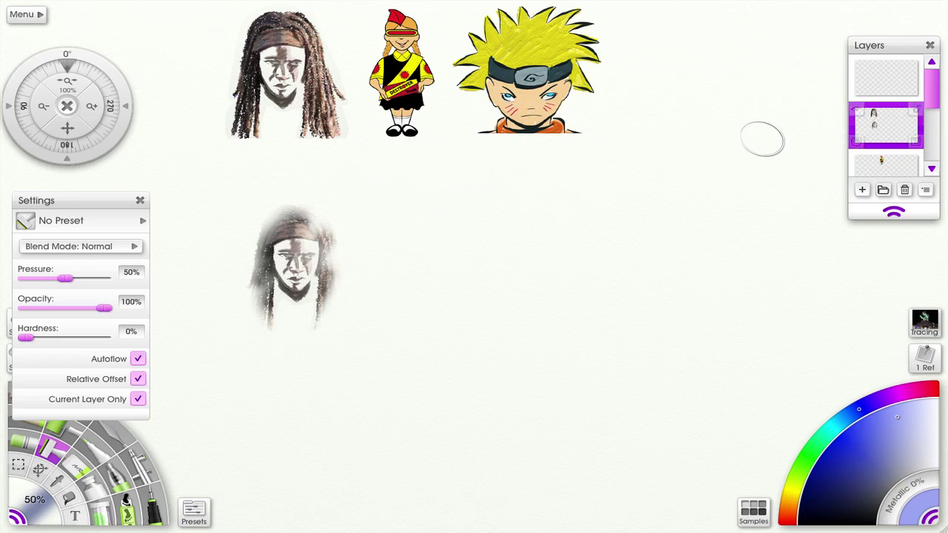
pyautogui.moveTo(885, 124)
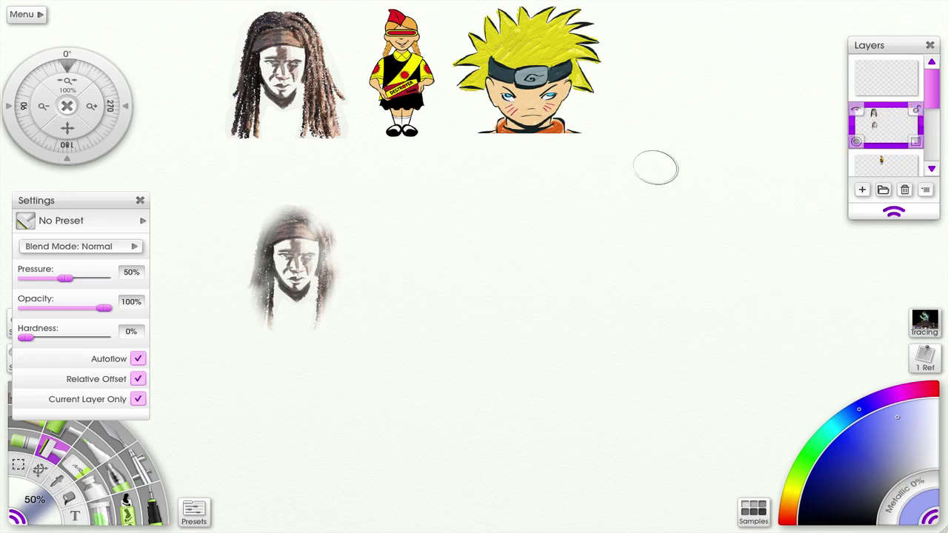
# Step: Lasso the cloned portrait beneath the original, delete it from the layer, and clear the selection
pyautogui.click(17, 464)
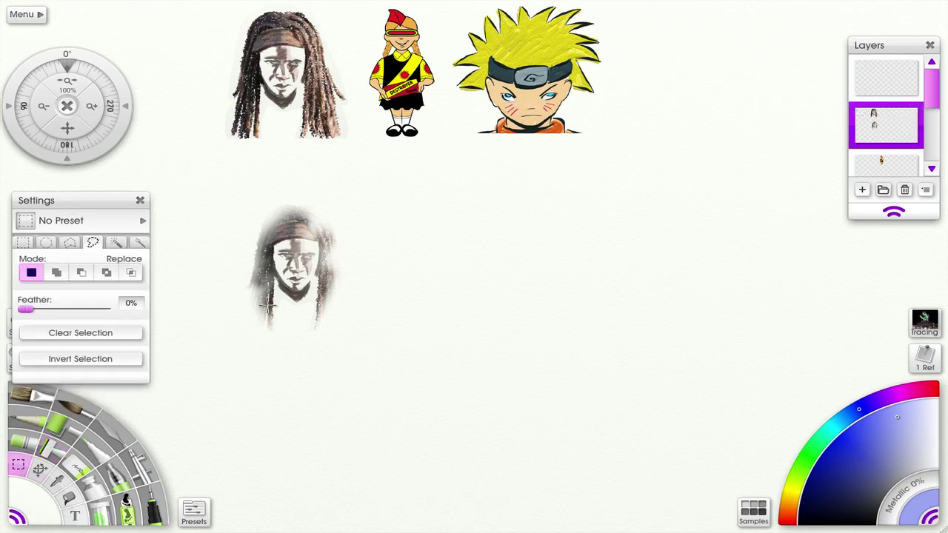
pyautogui.moveTo(367, 280)
pyautogui.mouseDown()
pyautogui.moveTo(345, 332)
pyautogui.moveTo(231, 335)
pyautogui.moveTo(230, 228)
pyautogui.moveTo(372, 251)
pyautogui.moveTo(369, 288)
pyautogui.mouseUp()
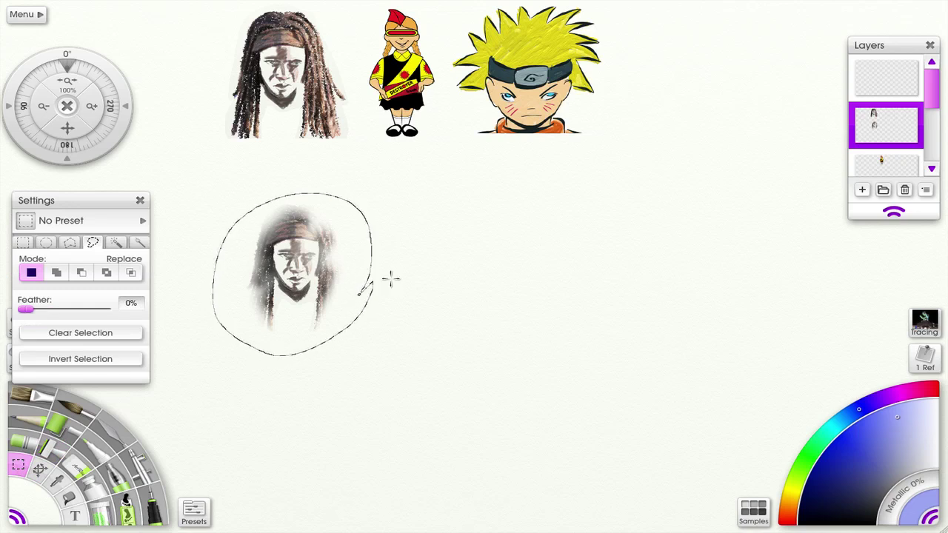
pyautogui.press('Delete')
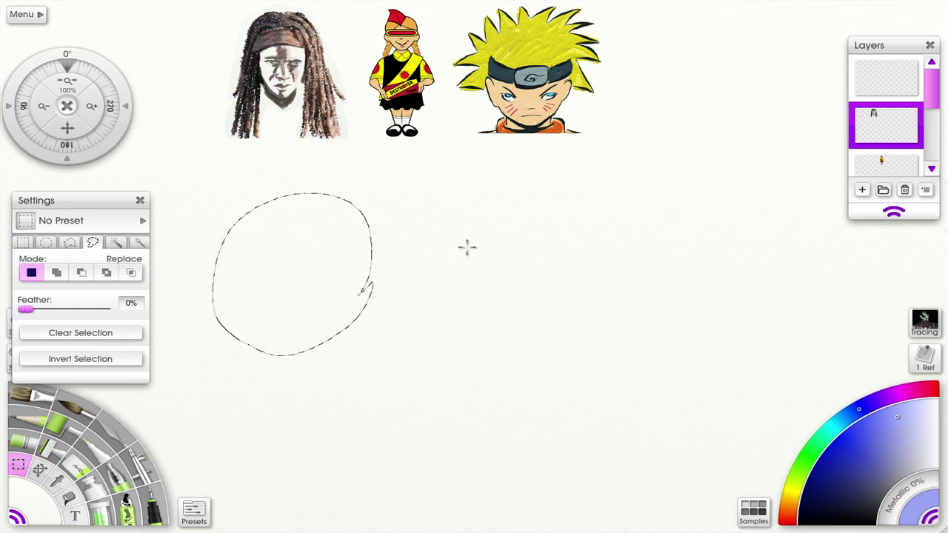
pyautogui.click(777, 139)
# Step: Select the empty top layer and turn off Current Layer Only for the Cloner
pyautogui.click(894, 83)
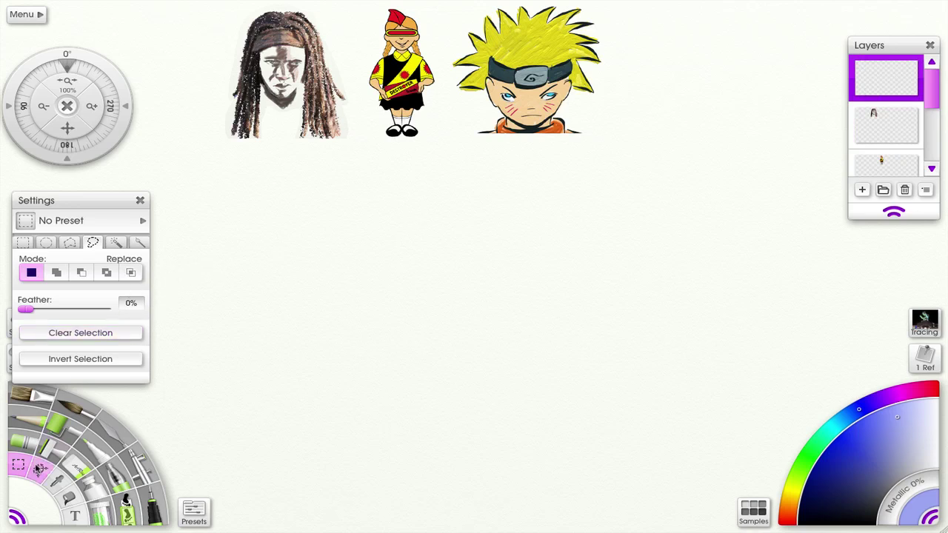
pyautogui.click(52, 446)
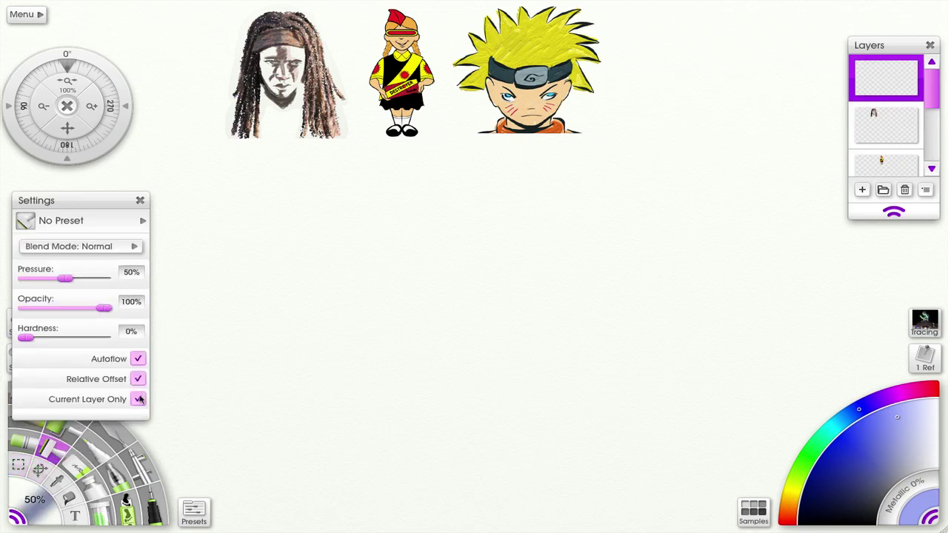
pyautogui.click(137, 400)
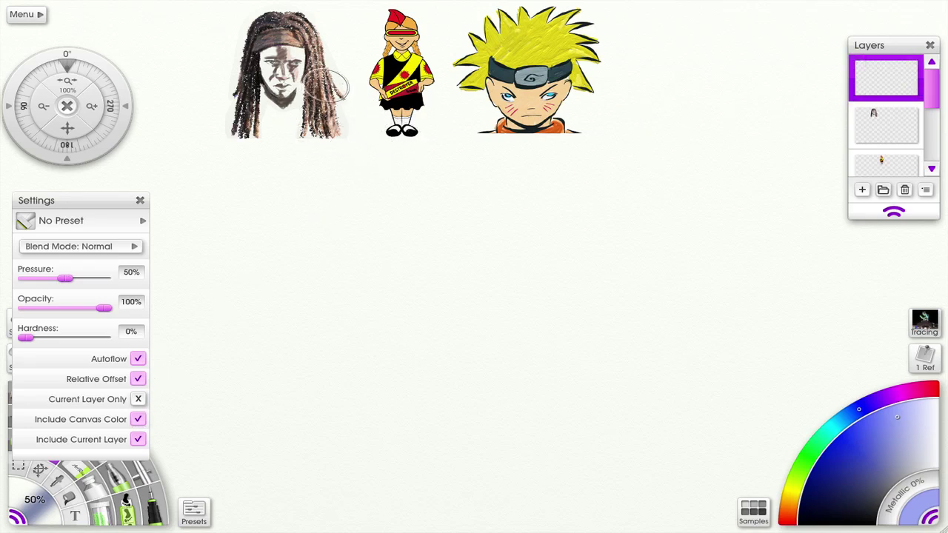
# Step: Show the brick wall photo layer and make the empty top layer active again
pyautogui.moveTo(934, 99); pyautogui.dragTo(930, 145)
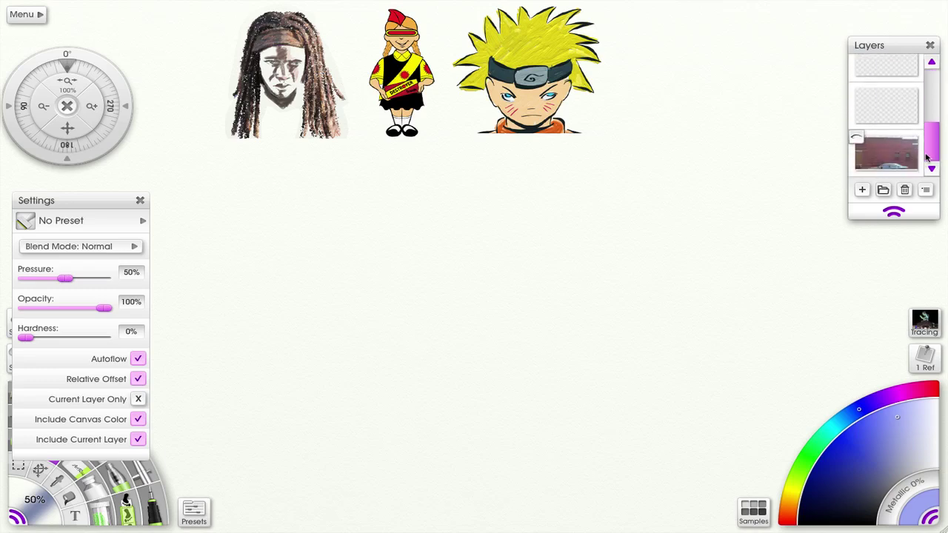
pyautogui.click(856, 138)
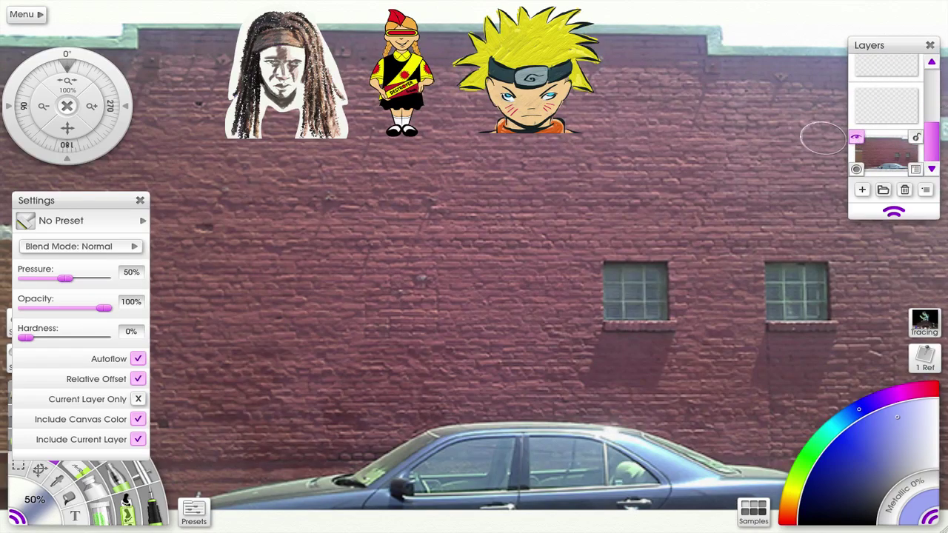
pyautogui.scroll(5, 903, 123)
pyautogui.click(918, 85)
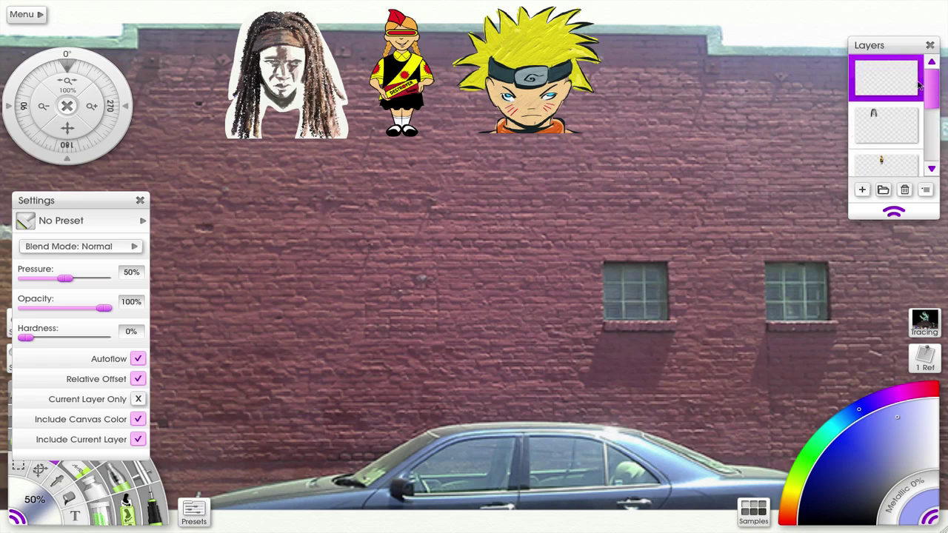
# Step: Clone the three characters into a second row over the brick wall, toggling Include Current Layer and turning off Include Canvas Color
pyautogui.moveTo(886, 83)
pyautogui.moveTo(385, 237)
pyautogui.mouseDown()
pyautogui.moveTo(398, 242)
pyautogui.moveTo(386, 223)
pyautogui.moveTo(393, 215)
pyautogui.moveTo(411, 257)
pyautogui.moveTo(446, 288)
pyautogui.moveTo(459, 259)
pyautogui.moveTo(461, 170)
pyautogui.moveTo(410, 160)
pyautogui.moveTo(437, 177)
pyautogui.moveTo(466, 159)
pyautogui.mouseUp()
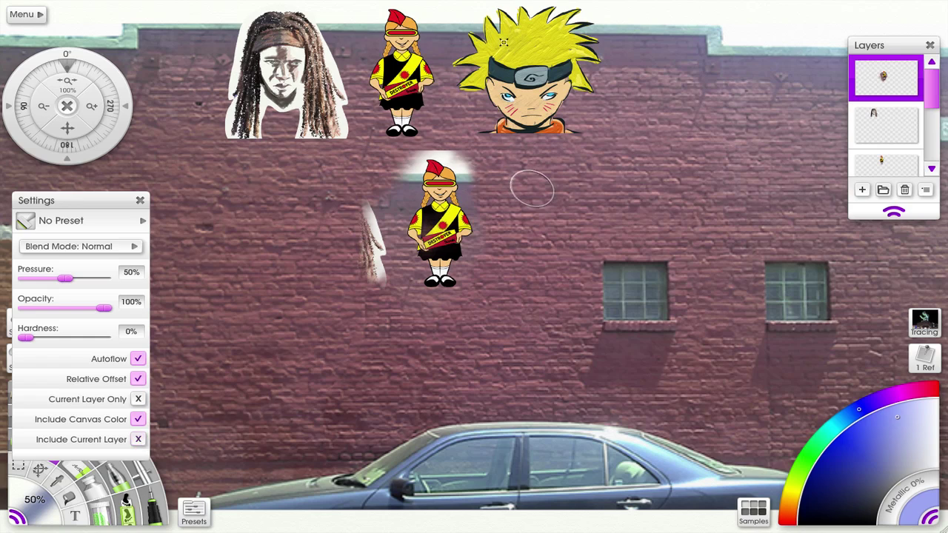
pyautogui.moveTo(527, 241)
pyautogui.mouseDown()
pyautogui.moveTo(571, 200)
pyautogui.moveTo(552, 244)
pyautogui.moveTo(563, 304)
pyautogui.moveTo(607, 245)
pyautogui.moveTo(610, 156)
pyautogui.moveTo(511, 161)
pyautogui.moveTo(598, 212)
pyautogui.moveTo(593, 222)
pyautogui.moveTo(529, 200)
pyautogui.moveTo(518, 215)
pyautogui.moveTo(576, 182)
pyautogui.mouseUp()
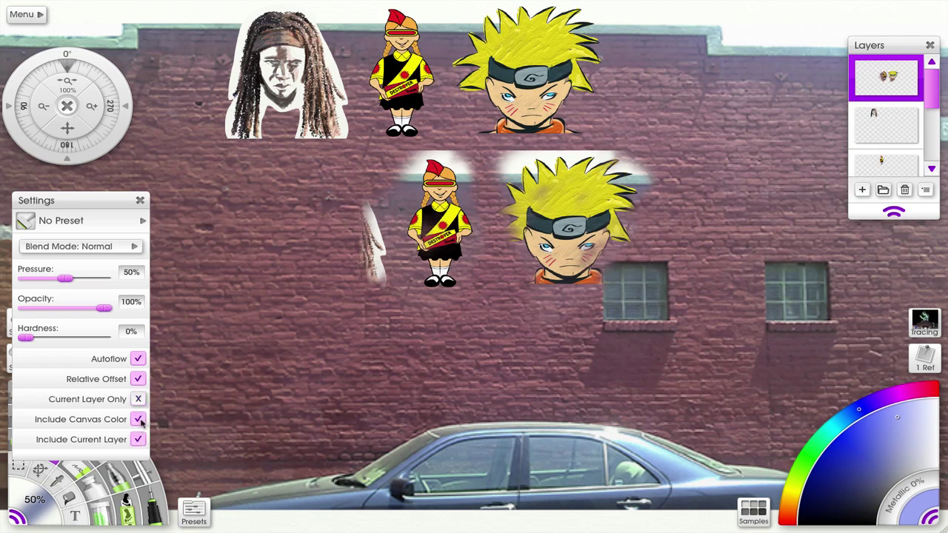
pyautogui.moveTo(304, 248)
pyautogui.mouseDown()
pyautogui.moveTo(271, 311)
pyautogui.moveTo(308, 306)
pyautogui.moveTo(322, 326)
pyautogui.moveTo(303, 338)
pyautogui.moveTo(276, 296)
pyautogui.moveTo(319, 214)
pyautogui.moveTo(304, 200)
pyautogui.moveTo(279, 198)
pyautogui.moveTo(357, 151)
pyautogui.moveTo(329, 192)
pyautogui.moveTo(341, 213)
pyautogui.moveTo(376, 212)
pyautogui.moveTo(324, 293)
pyautogui.moveTo(390, 272)
pyautogui.moveTo(368, 288)
pyautogui.moveTo(376, 188)
pyautogui.moveTo(383, 150)
pyautogui.mouseUp()
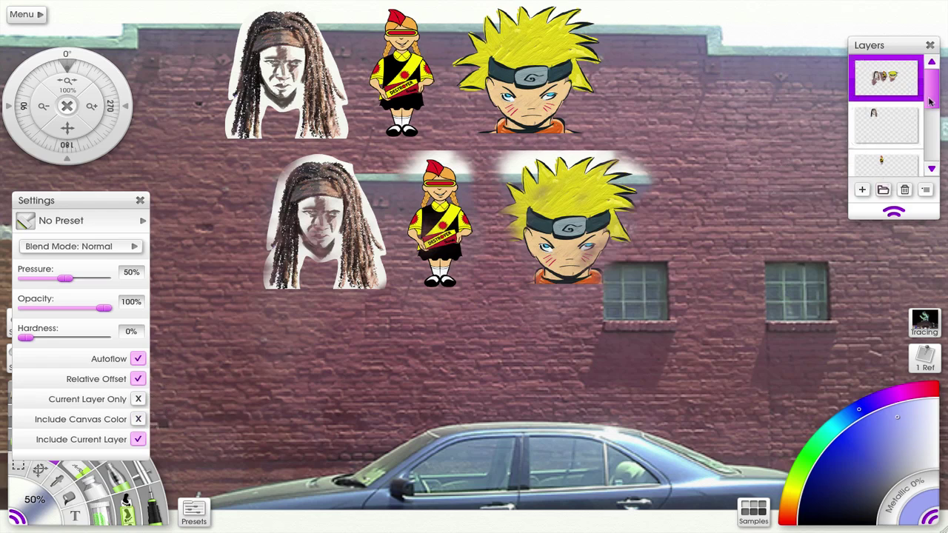
# Step: Hide the brick wall photo layer and return to the top layer holding the cloned characters
pyautogui.moveTo(930, 99); pyautogui.dragTo(928, 155)
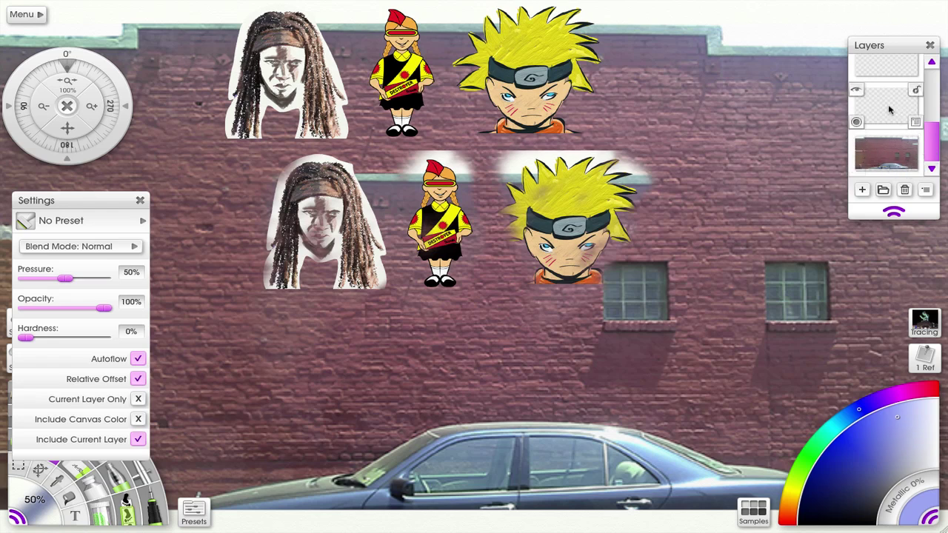
pyautogui.click(856, 139)
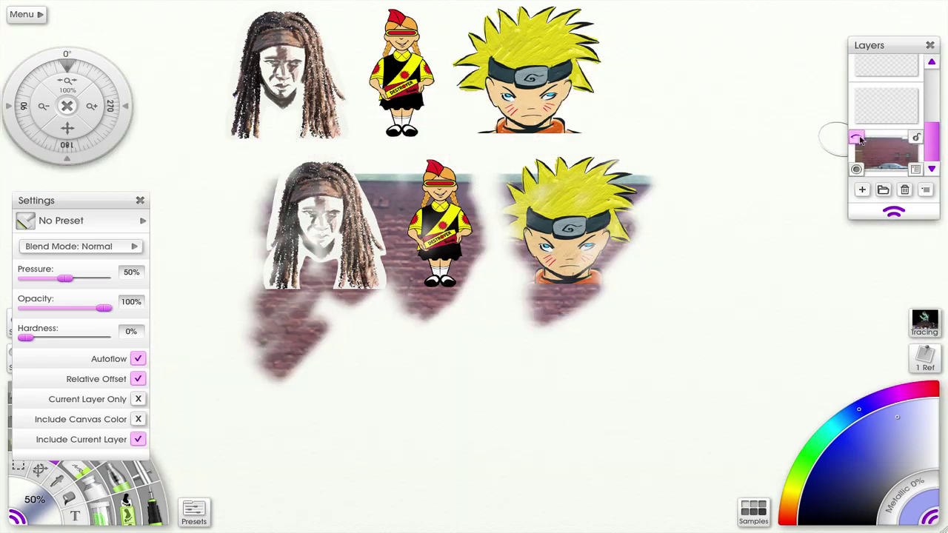
pyautogui.scroll(3, 885, 127)
pyautogui.click(886, 78)
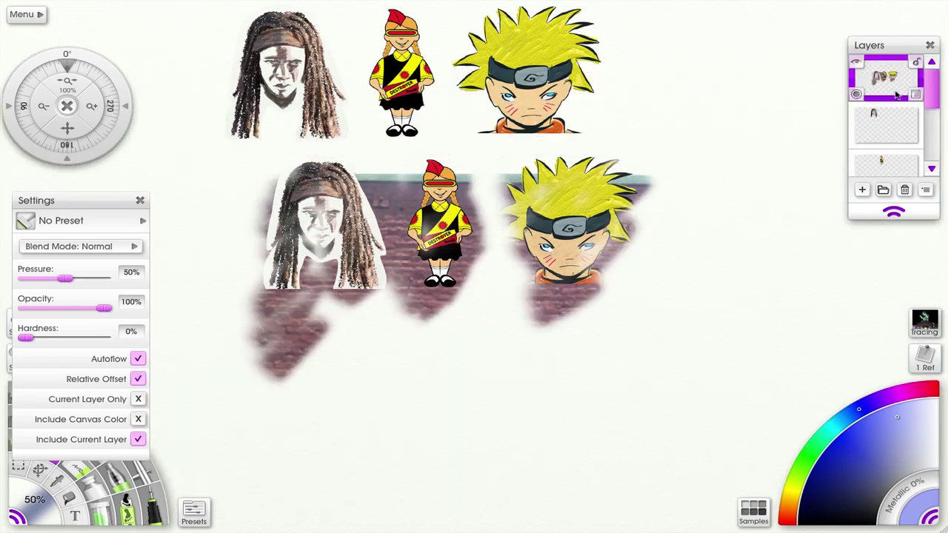
# Step: Clear the top layer to remove the second row of cloned characters
pyautogui.click(18, 467)
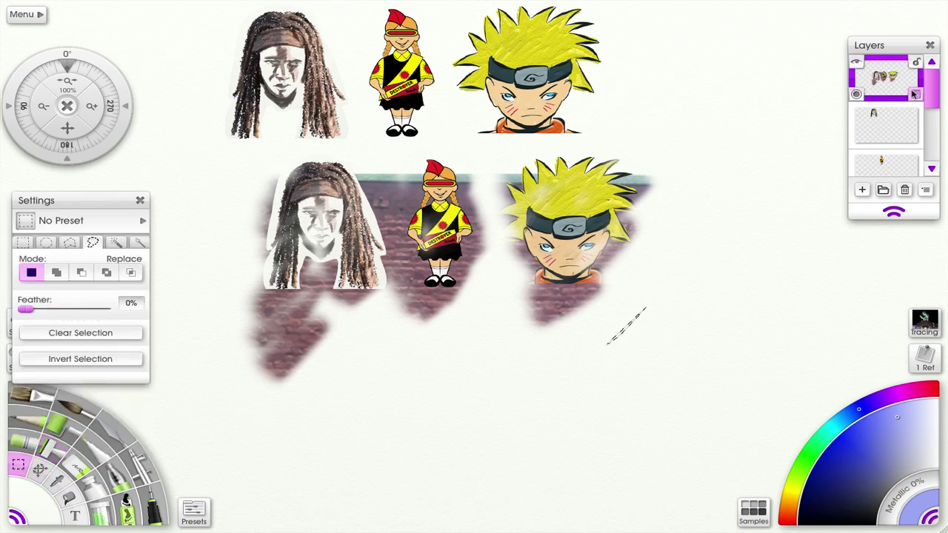
pyautogui.click(915, 95)
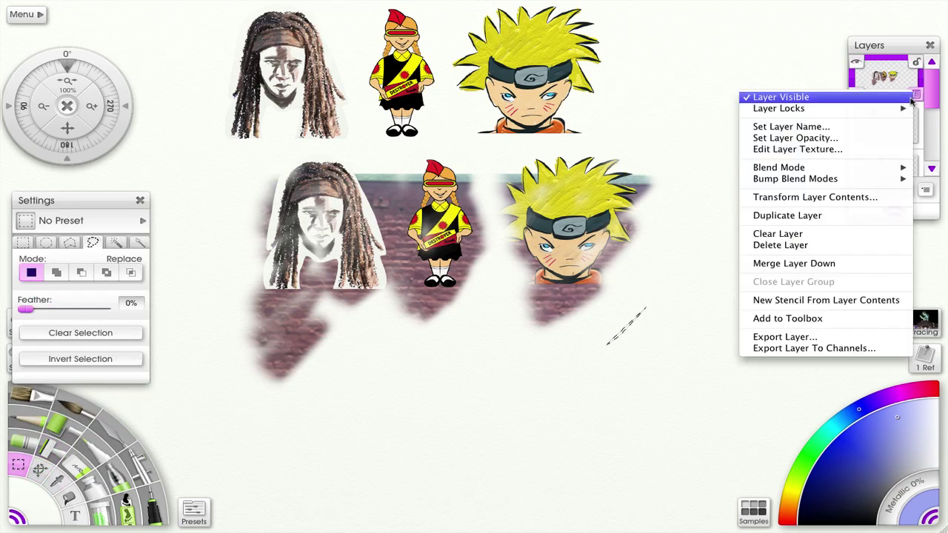
pyautogui.click(807, 233)
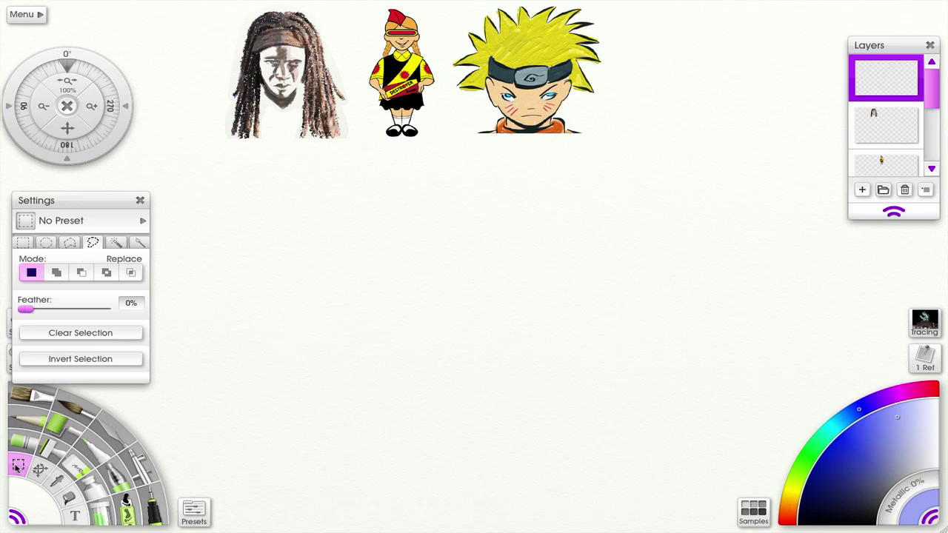
pyautogui.moveTo(285, 247)
pyautogui.mouseDown()
pyautogui.moveTo(464, 297)
pyautogui.moveTo(538, 341)
pyautogui.mouseUp()
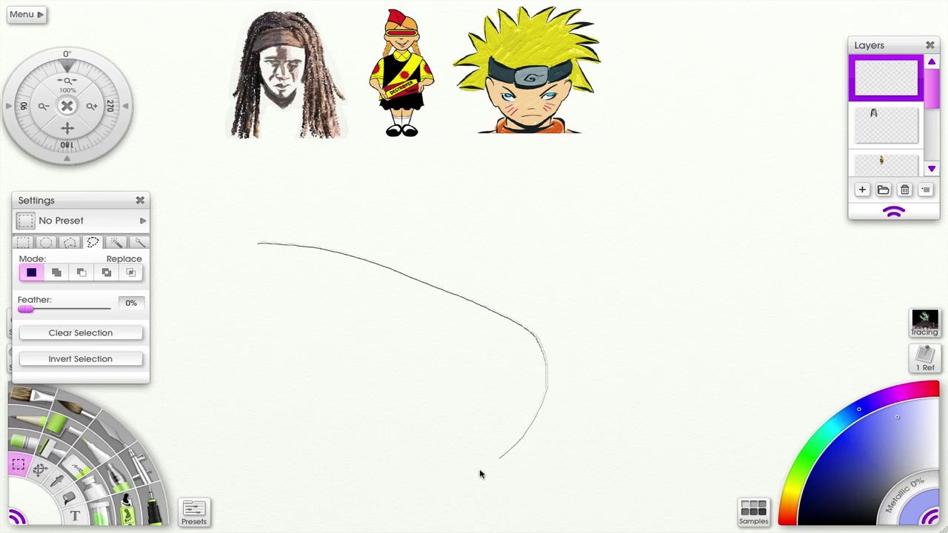
pyautogui.moveTo(480, 474)
pyautogui.mouseDown()
pyautogui.moveTo(297, 486)
pyautogui.moveTo(214, 359)
pyautogui.moveTo(310, 182)
pyautogui.moveTo(641, 278)
pyautogui.moveTo(548, 481)
pyautogui.moveTo(379, 511)
pyautogui.mouseUp()
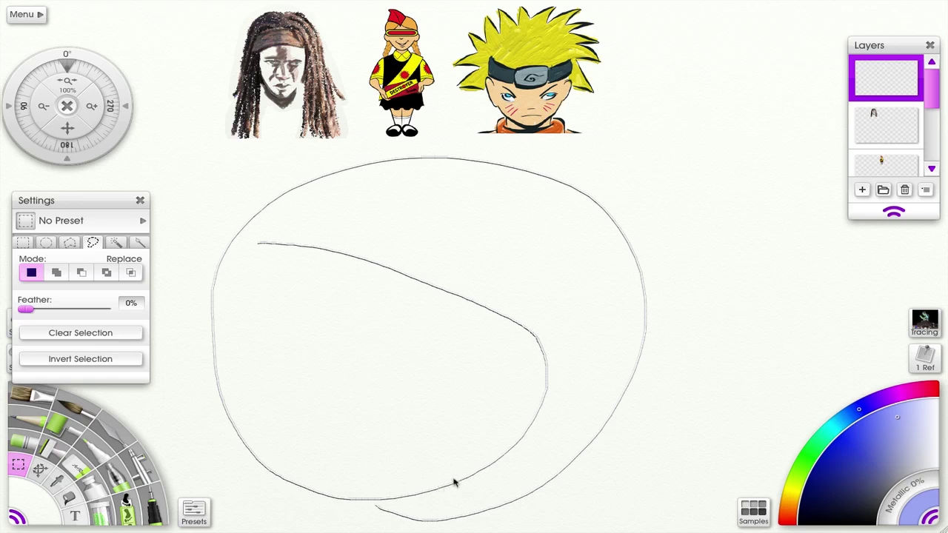
pyautogui.moveTo(454, 482); pyautogui.dragTo(374, 500)
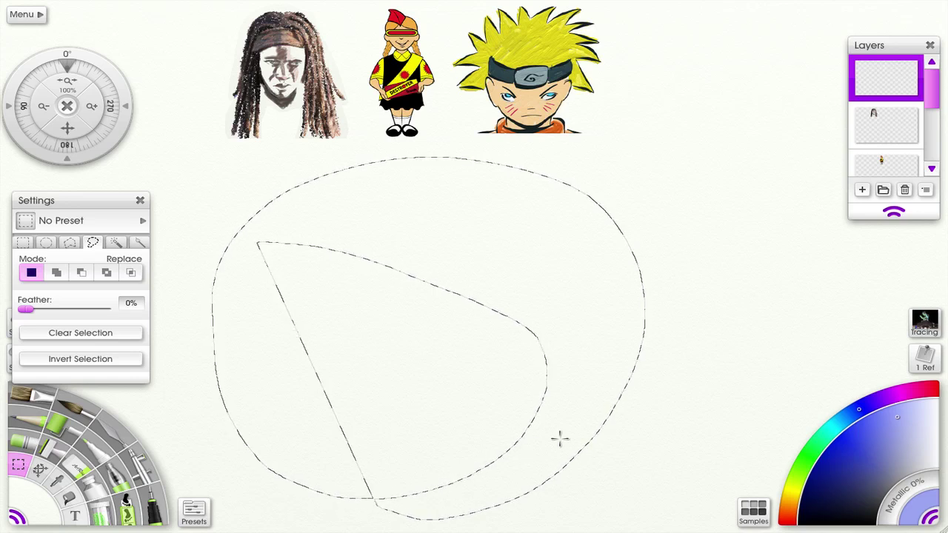
pyautogui.click(478, 372)
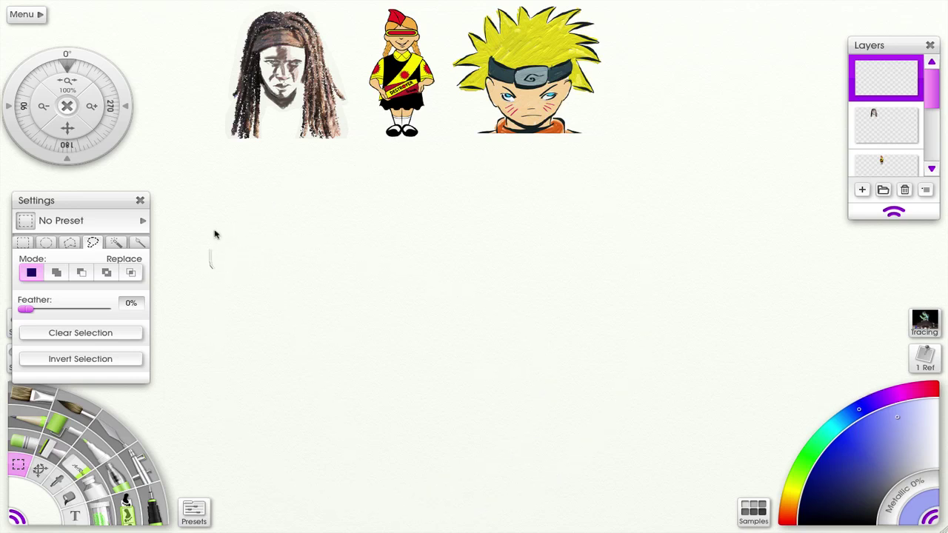
# Step: Lasso a large rounded area beneath the characters, fill it with a yellow linear gradient, and clear the selection
pyautogui.moveTo(214, 234)
pyautogui.mouseDown()
pyautogui.moveTo(682, 304)
pyautogui.moveTo(561, 490)
pyautogui.moveTo(315, 483)
pyautogui.moveTo(218, 305)
pyautogui.mouseUp()
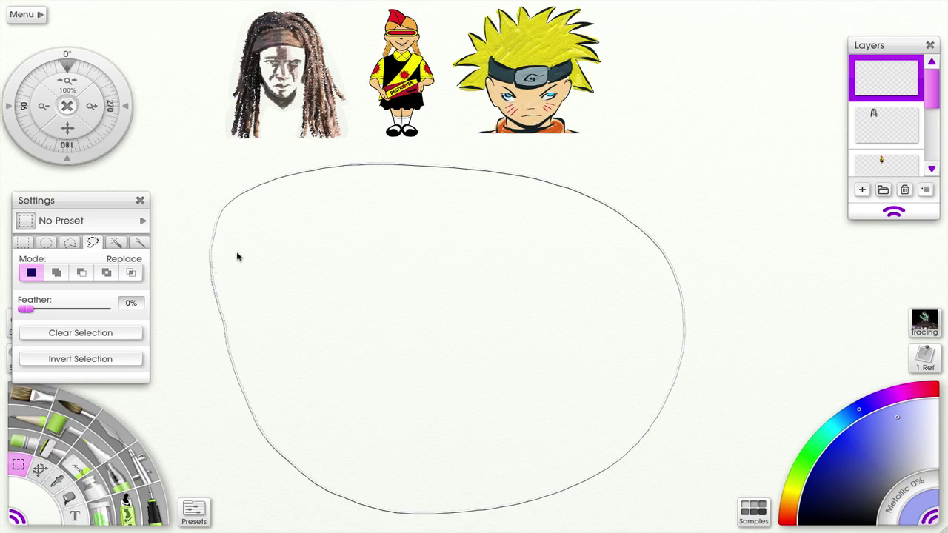
pyautogui.moveTo(236, 257); pyautogui.dragTo(237, 257)
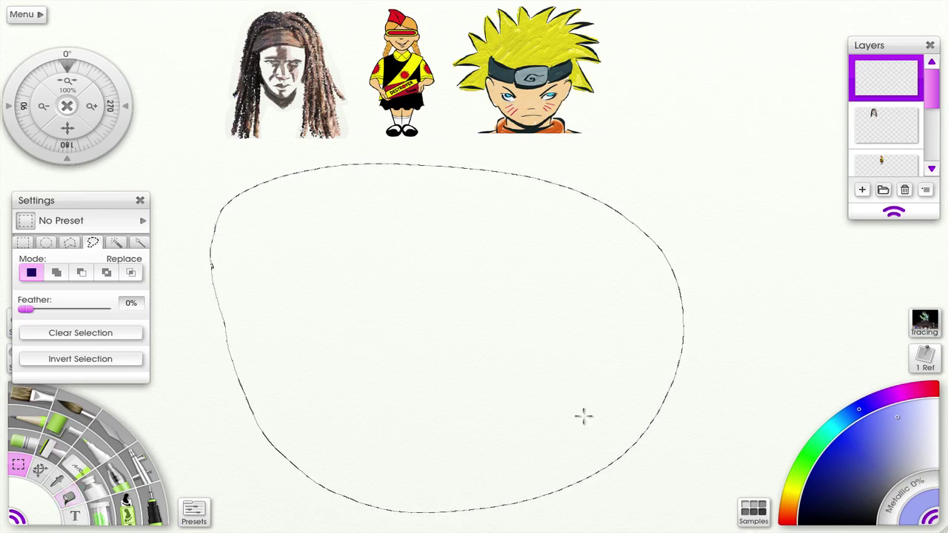
pyautogui.click(67, 493)
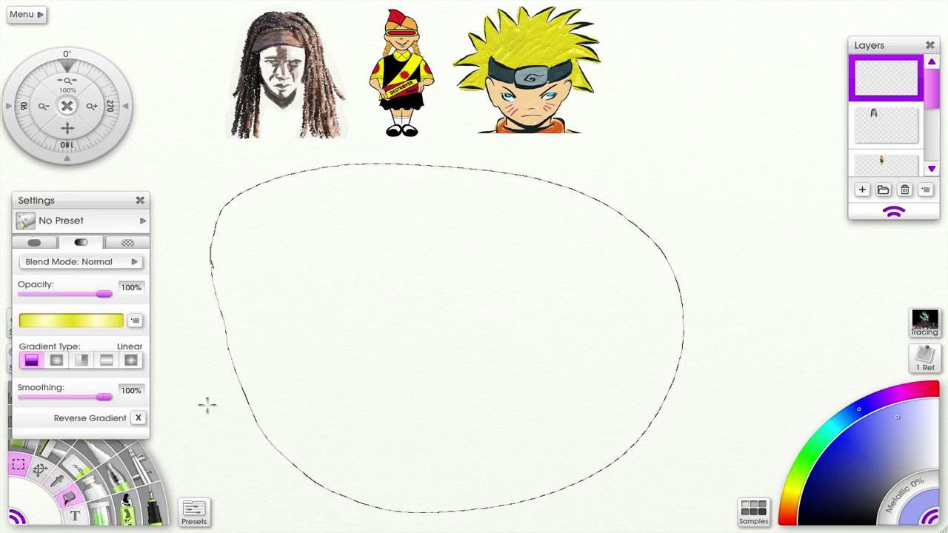
pyautogui.moveTo(427, 273); pyautogui.dragTo(390, 288)
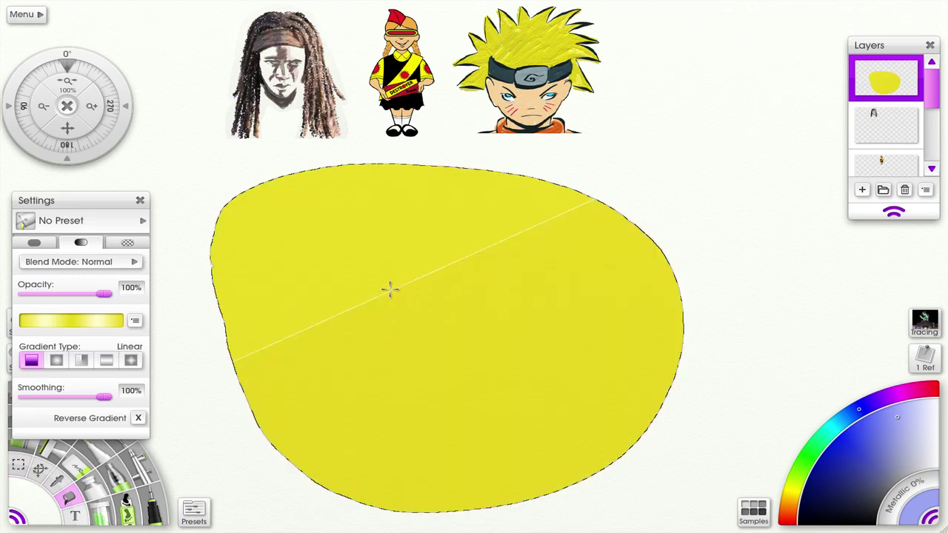
pyautogui.click(139, 200)
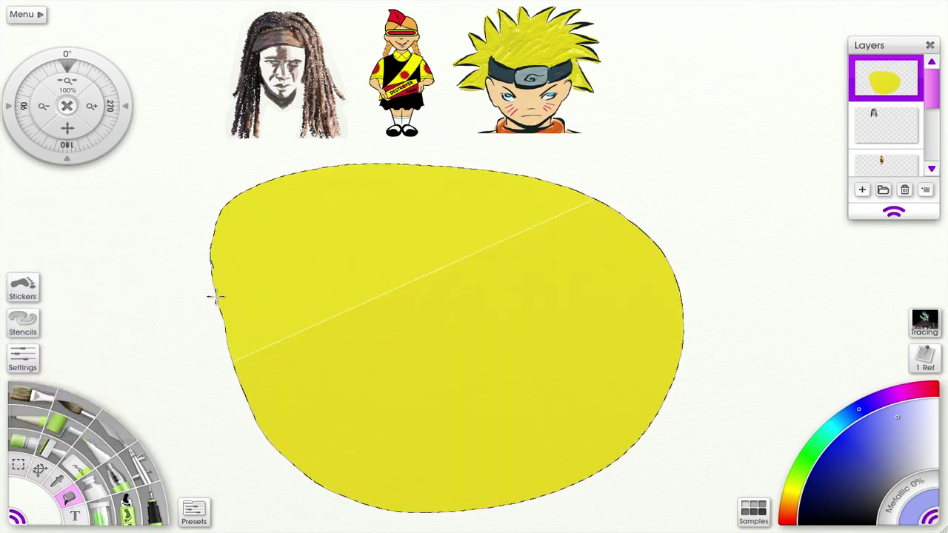
pyautogui.click(182, 206)
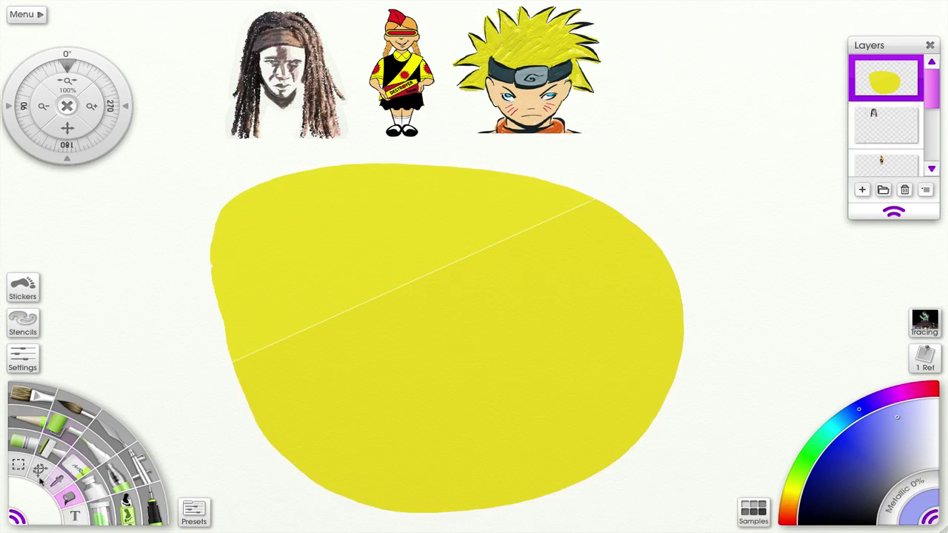
# Step: With the Cloner, copy the mohawk girl, the spiky yellow-haired head and the dreadlocked portrait into a second row over the yellow shape
pyautogui.click(52, 447)
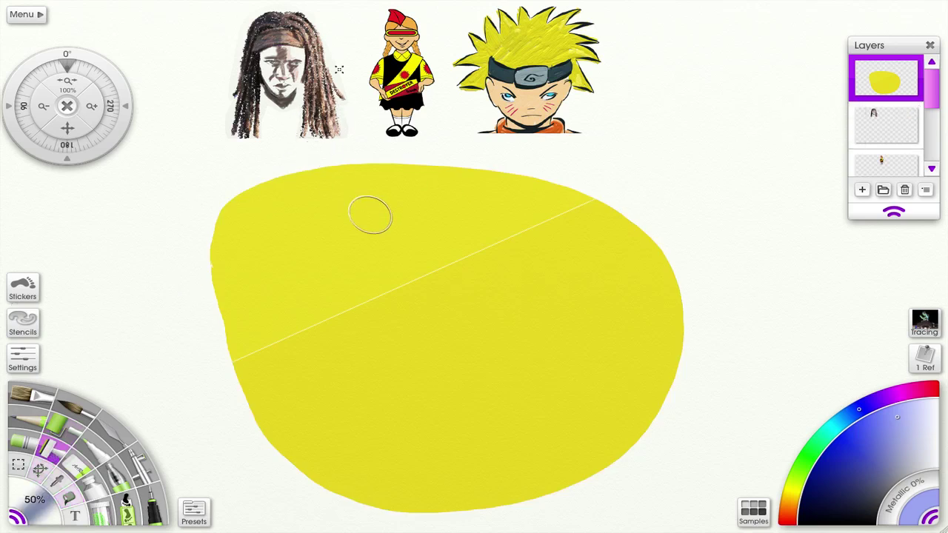
pyautogui.click(34, 366)
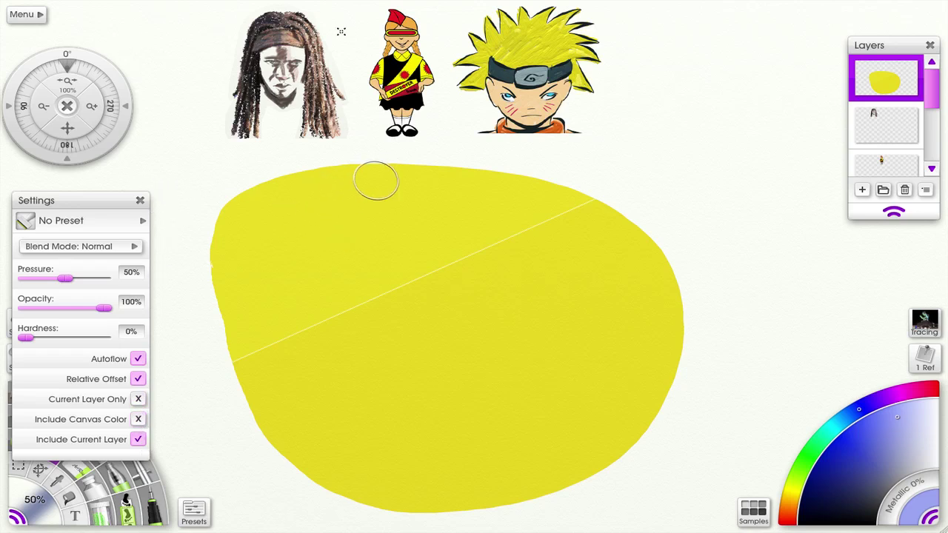
pyautogui.moveTo(411, 217)
pyautogui.mouseDown()
pyautogui.moveTo(399, 268)
pyautogui.moveTo(445, 188)
pyautogui.moveTo(446, 227)
pyautogui.moveTo(423, 296)
pyautogui.moveTo(456, 265)
pyautogui.moveTo(447, 235)
pyautogui.moveTo(470, 182)
pyautogui.moveTo(440, 166)
pyautogui.mouseUp()
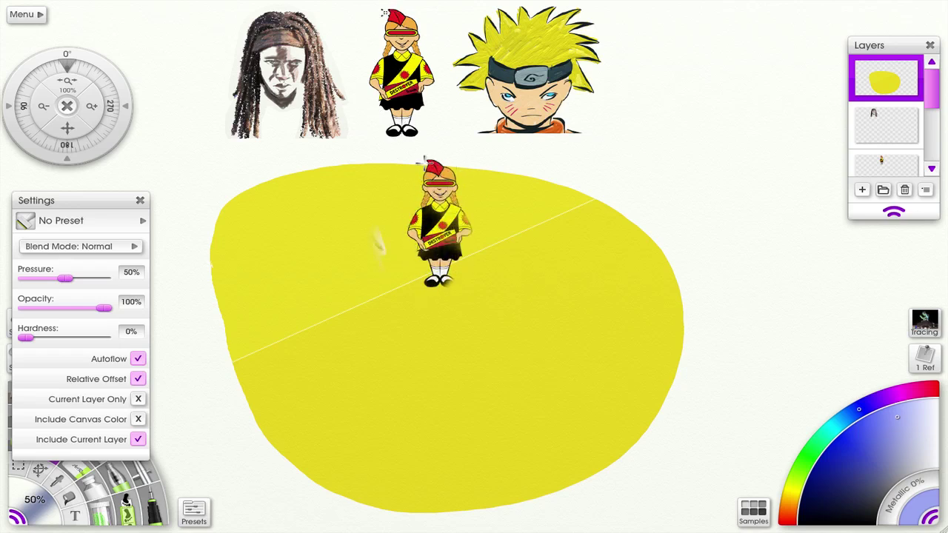
pyautogui.moveTo(567, 281)
pyautogui.mouseDown()
pyautogui.moveTo(535, 275)
pyautogui.moveTo(580, 175)
pyautogui.moveTo(531, 175)
pyautogui.moveTo(567, 194)
pyautogui.moveTo(617, 190)
pyautogui.moveTo(582, 242)
pyautogui.moveTo(620, 268)
pyautogui.moveTo(530, 262)
pyautogui.moveTo(547, 222)
pyautogui.moveTo(493, 242)
pyautogui.mouseUp()
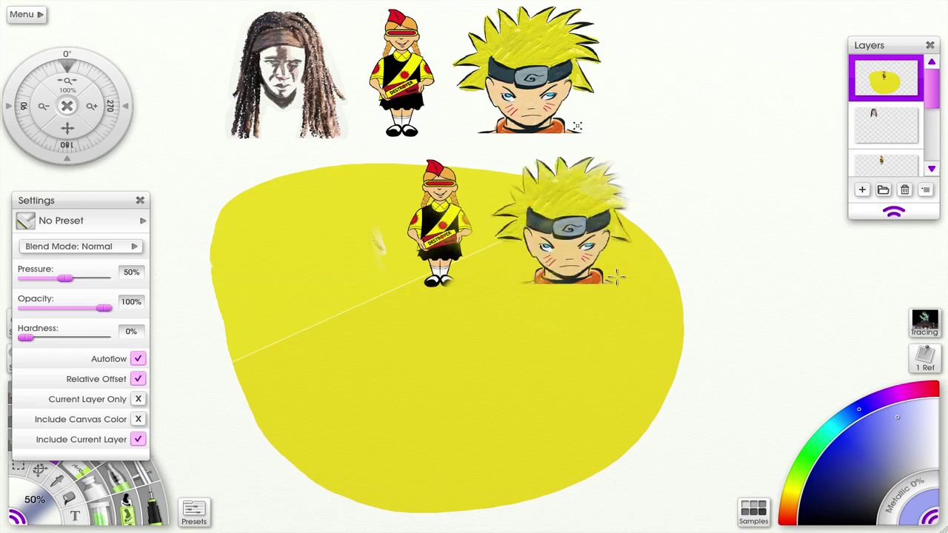
pyautogui.moveTo(382, 249)
pyautogui.mouseDown()
pyautogui.moveTo(390, 227)
pyautogui.moveTo(332, 245)
pyautogui.moveTo(314, 237)
pyautogui.moveTo(342, 191)
pyautogui.moveTo(329, 177)
pyautogui.moveTo(265, 210)
pyautogui.moveTo(318, 164)
pyautogui.moveTo(325, 254)
pyautogui.moveTo(310, 290)
pyautogui.moveTo(362, 268)
pyautogui.mouseUp()
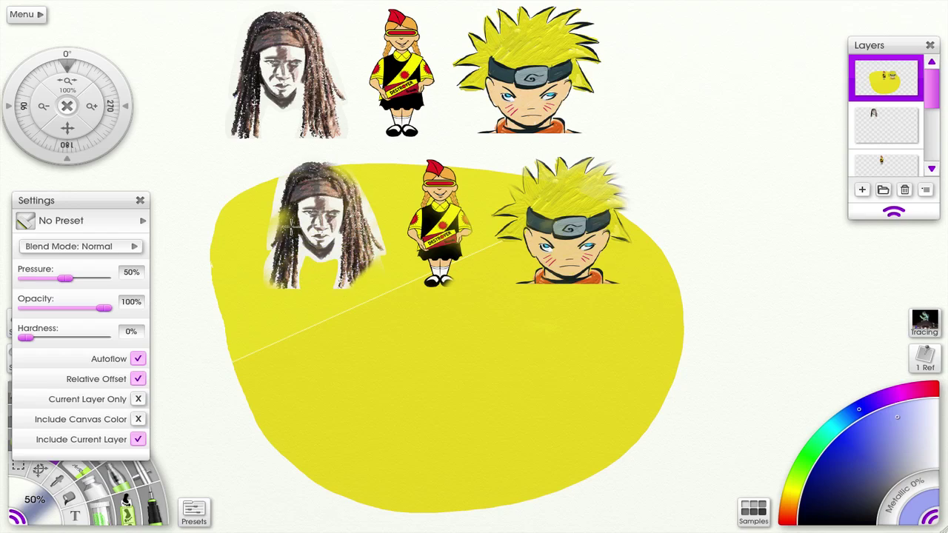
# Step: Finish the cloned dreadlocked portrait on the yellow shape, and enable Include Canvas Color with Current Layer Only off
pyautogui.moveTo(289, 230)
pyautogui.mouseDown()
pyautogui.moveTo(302, 194)
pyautogui.moveTo(336, 170)
pyautogui.moveTo(297, 179)
pyautogui.moveTo(350, 226)
pyautogui.mouseUp()
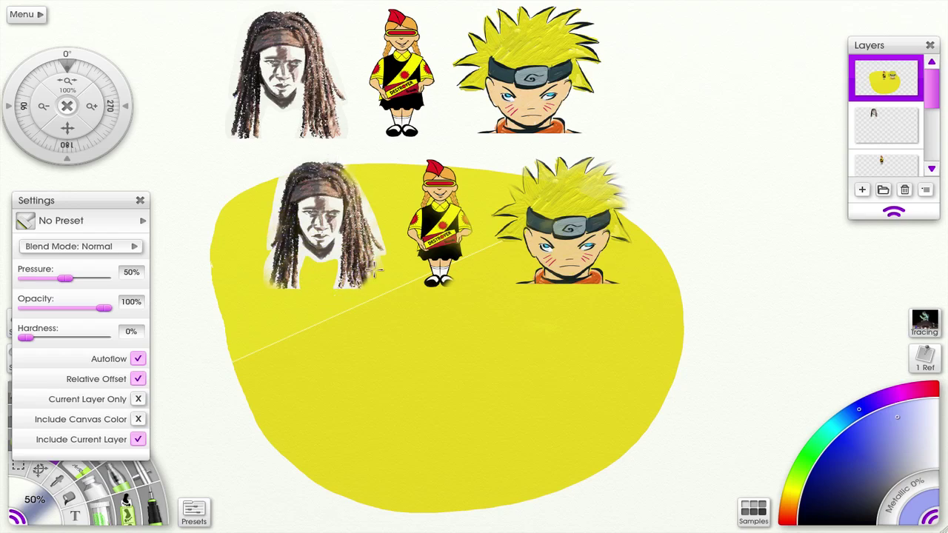
pyautogui.click(139, 400)
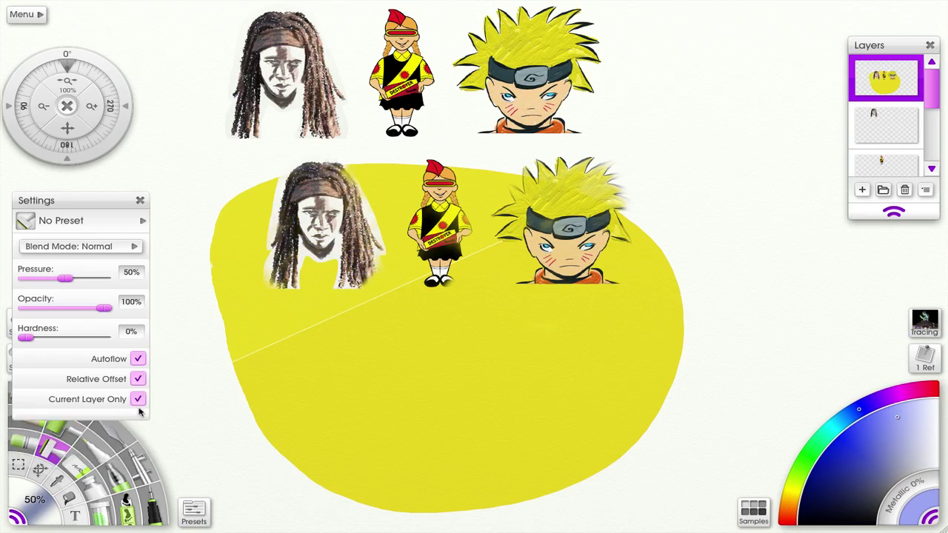
pyautogui.click(139, 401)
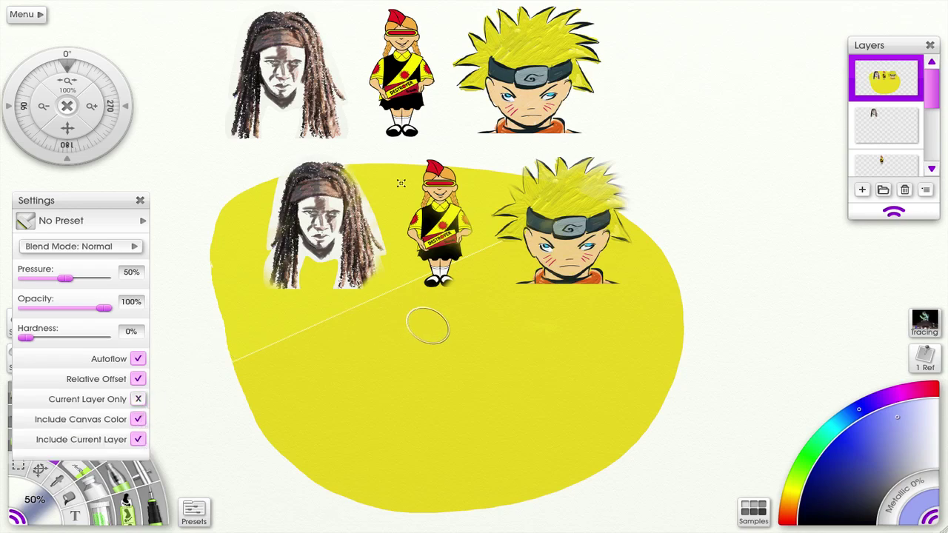
# Step: Clone the mohawk girl twice and a patch of blank canvas onto the lower half of the yellow shape
pyautogui.moveTo(444, 317)
pyautogui.mouseDown()
pyautogui.moveTo(425, 407)
pyautogui.moveTo(429, 422)
pyautogui.moveTo(467, 425)
pyautogui.moveTo(511, 383)
pyautogui.moveTo(463, 371)
pyautogui.moveTo(473, 327)
pyautogui.moveTo(444, 344)
pyautogui.moveTo(425, 305)
pyautogui.mouseUp()
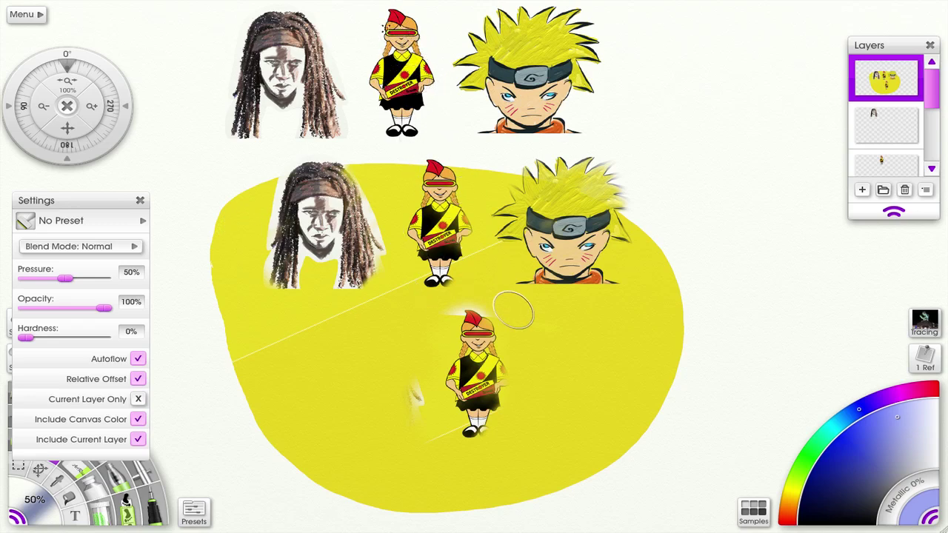
pyautogui.moveTo(544, 348)
pyautogui.mouseDown()
pyautogui.moveTo(560, 365)
pyautogui.moveTo(566, 326)
pyautogui.moveTo(579, 370)
pyautogui.moveTo(633, 348)
pyautogui.moveTo(603, 418)
pyautogui.moveTo(631, 407)
pyautogui.mouseUp()
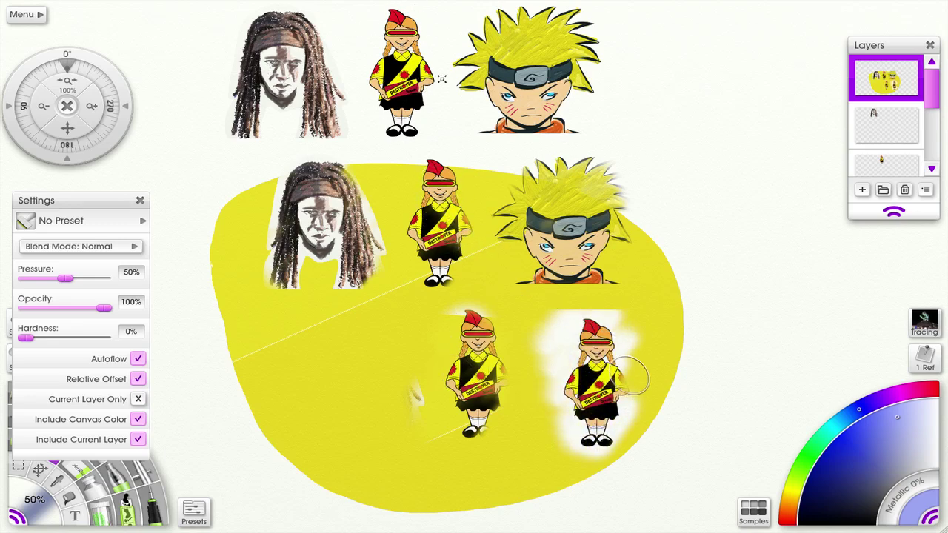
pyautogui.moveTo(621, 419)
pyautogui.mouseDown()
pyautogui.moveTo(640, 422)
pyautogui.moveTo(631, 424)
pyautogui.moveTo(603, 350)
pyautogui.mouseUp()
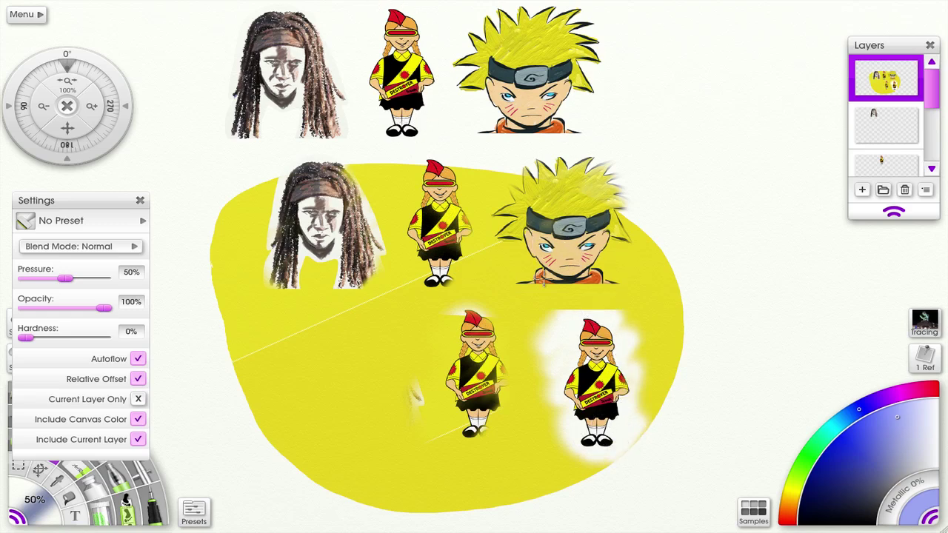
pyautogui.moveTo(354, 386)
pyautogui.mouseDown()
pyautogui.moveTo(336, 424)
pyautogui.moveTo(322, 408)
pyautogui.moveTo(348, 351)
pyautogui.moveTo(342, 334)
pyautogui.moveTo(284, 366)
pyautogui.moveTo(347, 366)
pyautogui.moveTo(330, 395)
pyautogui.moveTo(343, 378)
pyautogui.moveTo(335, 360)
pyautogui.moveTo(318, 358)
pyautogui.moveTo(339, 347)
pyautogui.moveTo(341, 402)
pyautogui.moveTo(363, 392)
pyautogui.mouseUp()
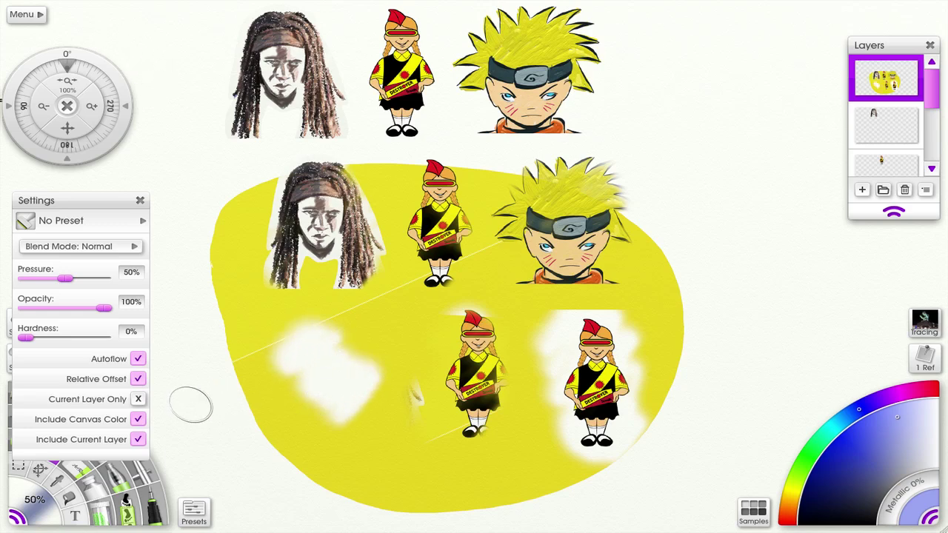
# Step: Turn off Include Canvas Color and clone more strokes around the existing copies and along the yellow shape's edge
pyautogui.click(138, 419)
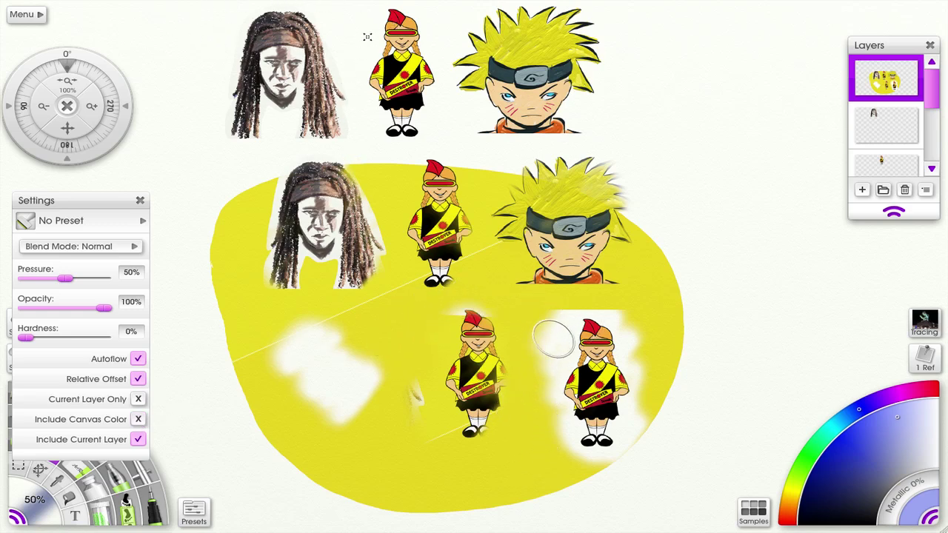
pyautogui.moveTo(538, 311); pyautogui.dragTo(541, 379)
pyautogui.moveTo(397, 185)
pyautogui.mouseDown()
pyautogui.moveTo(412, 198)
pyautogui.moveTo(443, 199)
pyautogui.mouseUp()
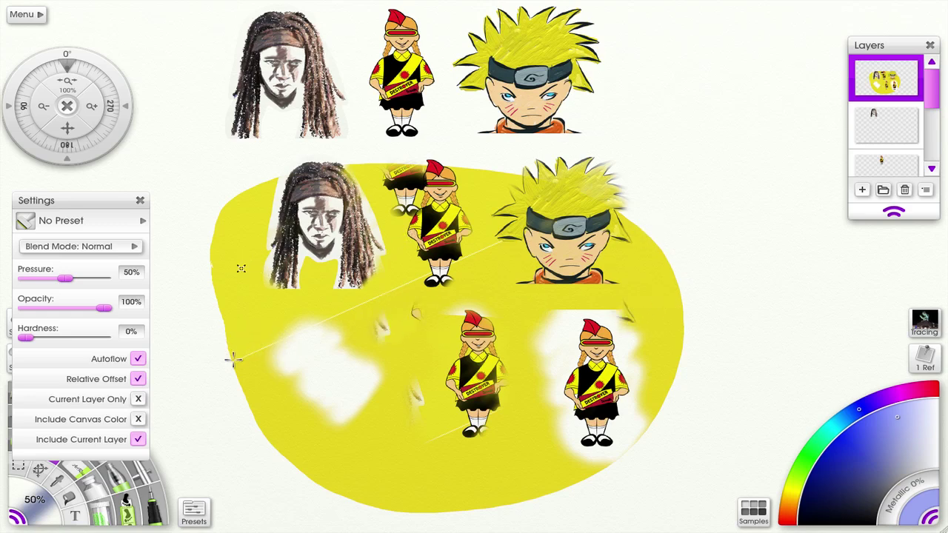
pyautogui.moveTo(233, 360)
pyautogui.mouseDown()
pyautogui.moveTo(263, 400)
pyautogui.moveTo(286, 437)
pyautogui.mouseUp()
# Step: Clear the top layer to remove the yellow shape and all cloned characters on it
pyautogui.click(892, 89)
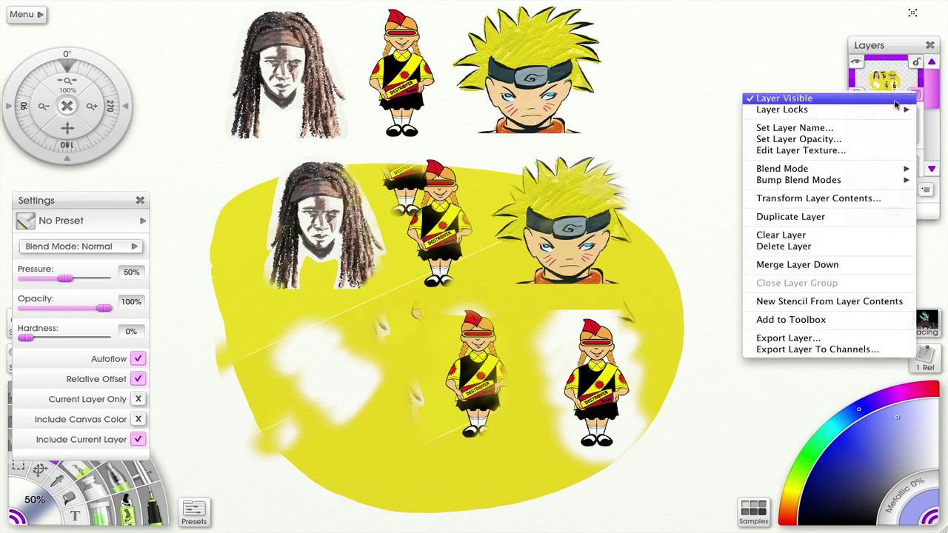
pyautogui.click(820, 242)
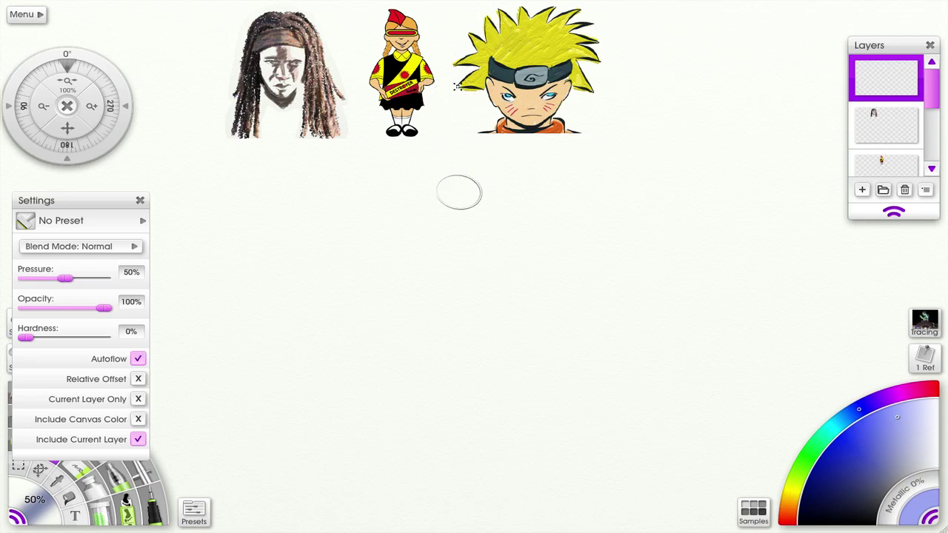
# Step: With Relative Offset off, clone the spiky-haired head and mohawk girl repeatedly from the same source point, and clear the layer
pyautogui.moveTo(419, 208)
pyautogui.mouseDown()
pyautogui.moveTo(378, 273)
pyautogui.moveTo(419, 237)
pyautogui.moveTo(468, 276)
pyautogui.moveTo(528, 258)
pyautogui.moveTo(513, 208)
pyautogui.moveTo(466, 197)
pyautogui.moveTo(476, 169)
pyautogui.moveTo(536, 150)
pyautogui.moveTo(555, 164)
pyautogui.moveTo(523, 231)
pyautogui.moveTo(600, 207)
pyautogui.moveTo(610, 217)
pyautogui.moveTo(574, 289)
pyautogui.moveTo(637, 207)
pyautogui.moveTo(638, 176)
pyautogui.moveTo(597, 184)
pyautogui.moveTo(630, 212)
pyautogui.moveTo(687, 221)
pyautogui.moveTo(688, 241)
pyautogui.moveTo(664, 276)
pyautogui.moveTo(661, 227)
pyautogui.moveTo(699, 161)
pyautogui.moveTo(659, 168)
pyautogui.moveTo(696, 226)
pyautogui.moveTo(678, 274)
pyautogui.moveTo(694, 278)
pyautogui.moveTo(656, 271)
pyautogui.moveTo(644, 283)
pyautogui.moveTo(684, 293)
pyautogui.moveTo(645, 327)
pyautogui.moveTo(643, 287)
pyautogui.moveTo(708, 191)
pyautogui.moveTo(753, 252)
pyautogui.moveTo(683, 253)
pyautogui.moveTo(701, 206)
pyautogui.moveTo(771, 165)
pyautogui.moveTo(731, 240)
pyautogui.moveTo(775, 257)
pyautogui.moveTo(773, 276)
pyautogui.moveTo(742, 303)
pyautogui.moveTo(752, 302)
pyautogui.moveTo(642, 320)
pyautogui.moveTo(659, 341)
pyautogui.moveTo(618, 353)
pyautogui.moveTo(605, 320)
pyautogui.moveTo(656, 274)
pyautogui.moveTo(684, 296)
pyautogui.moveTo(765, 317)
pyautogui.moveTo(760, 373)
pyautogui.moveTo(792, 314)
pyautogui.moveTo(727, 301)
pyautogui.moveTo(755, 259)
pyautogui.mouseUp()
pyautogui.moveTo(744, 170)
pyautogui.mouseDown()
pyautogui.moveTo(733, 148)
pyautogui.moveTo(731, 59)
pyautogui.mouseUp()
pyautogui.moveTo(849, 277)
pyautogui.mouseDown()
pyautogui.moveTo(830, 261)
pyautogui.moveTo(812, 194)
pyautogui.moveTo(762, 190)
pyautogui.mouseUp()
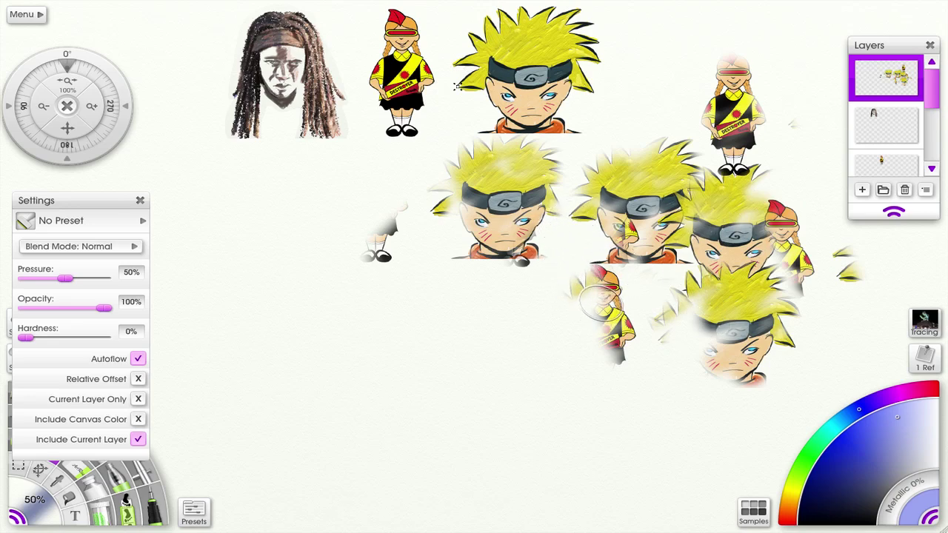
pyautogui.moveTo(599, 300); pyautogui.dragTo(607, 279)
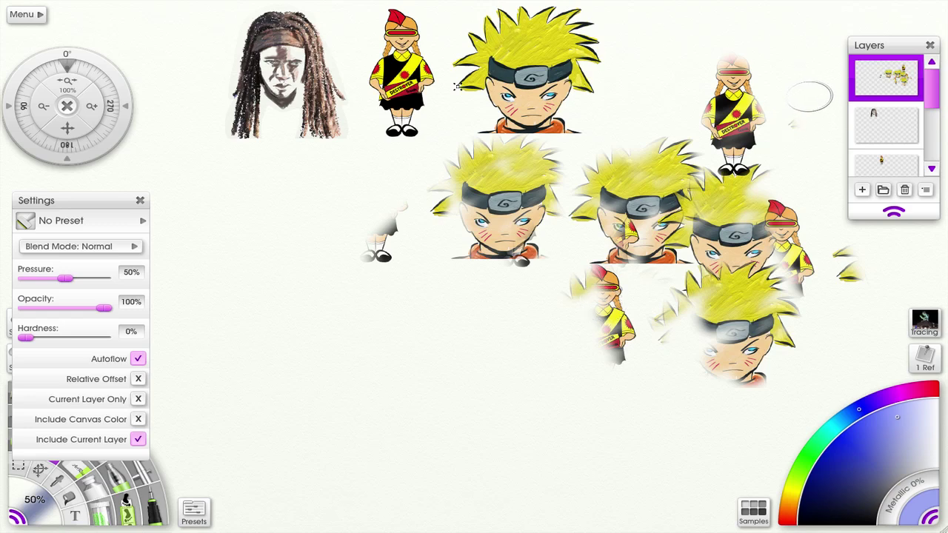
pyautogui.click(916, 94)
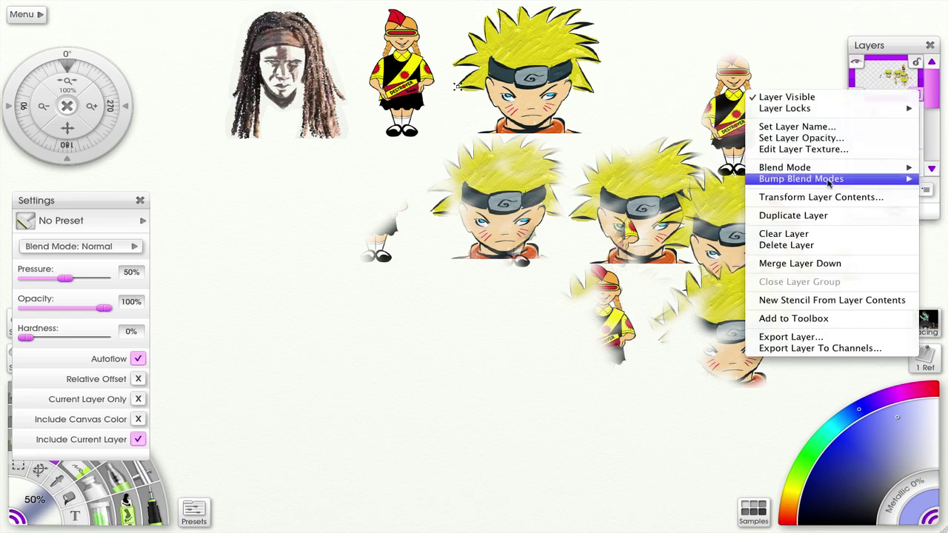
pyautogui.click(807, 235)
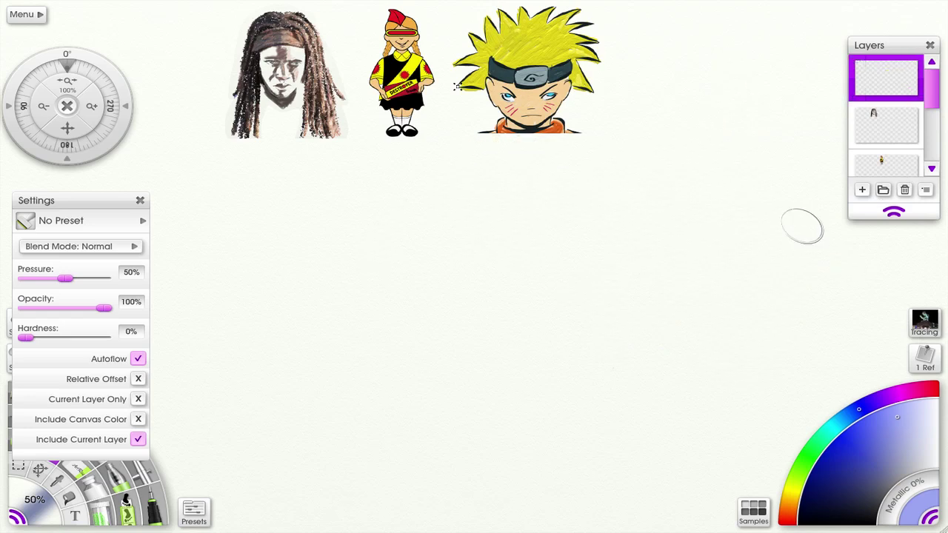
# Step: Make the brick wall photo layer visible and select the empty layer directly above it
pyautogui.moveTo(898, 216); pyautogui.dragTo(894, 300)
pyautogui.scroll(-1, 929, 233)
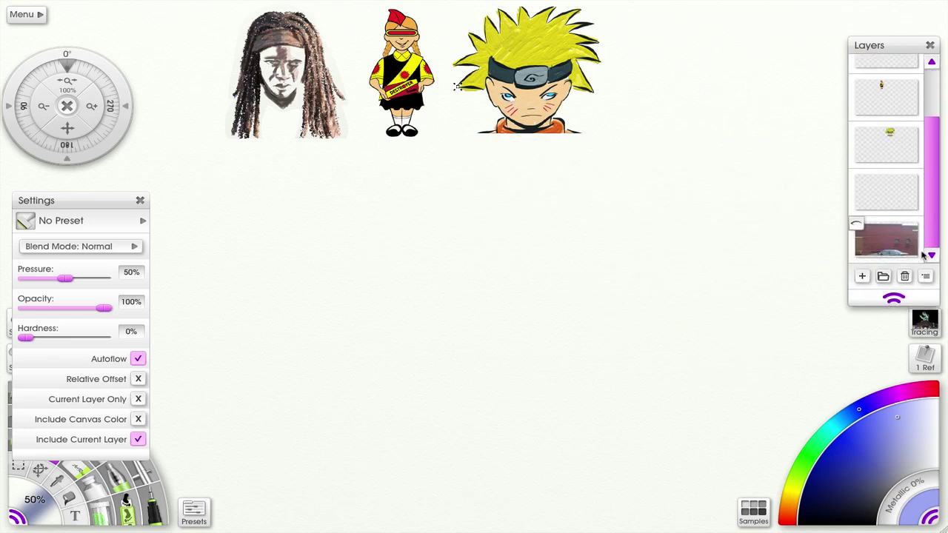
pyautogui.click(878, 242)
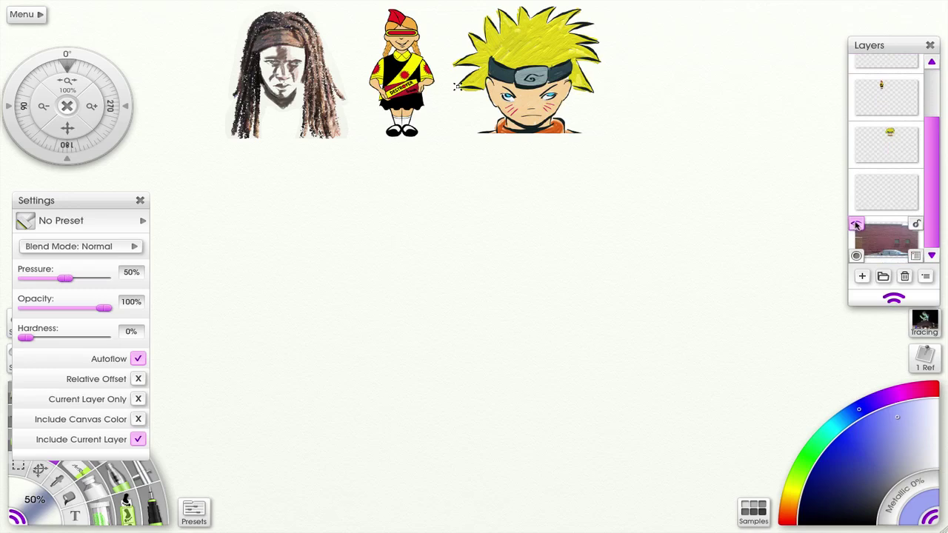
pyautogui.click(856, 225)
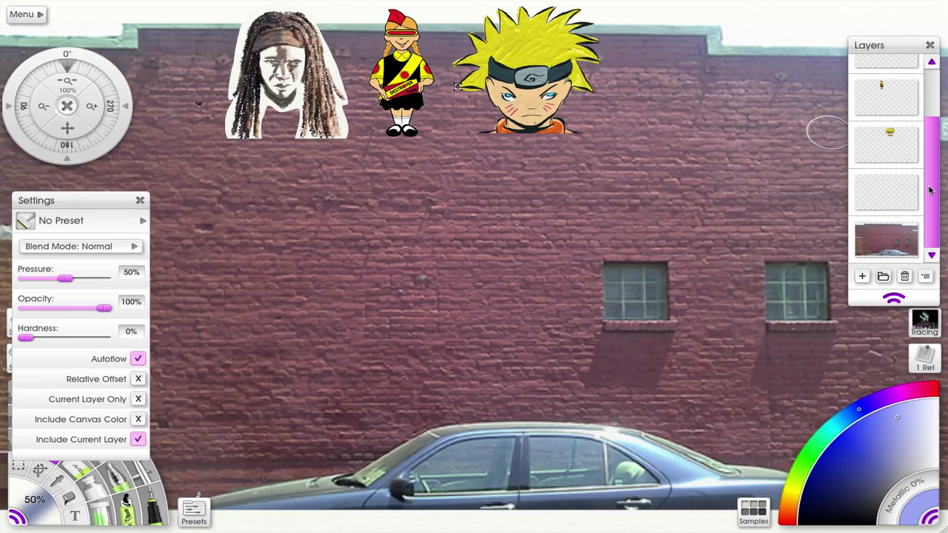
pyautogui.click(890, 201)
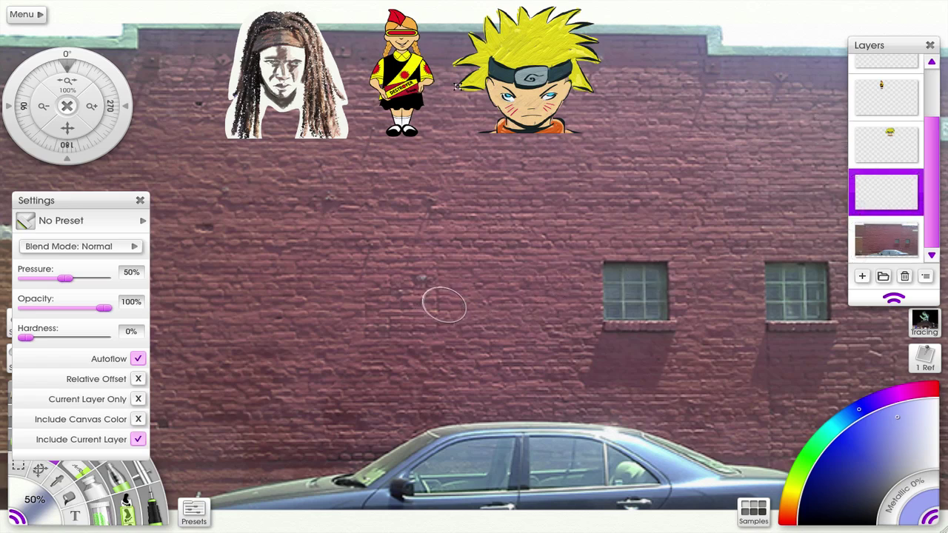